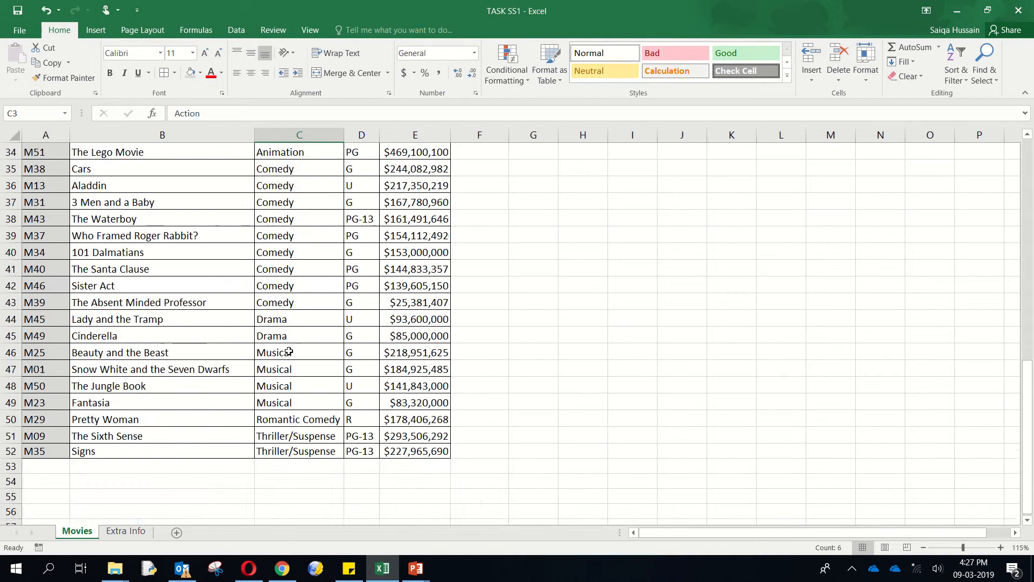
- Examine the Comedy movies and their earnings in rows 35 to 43 of the Movies sheet
scroll(310, 291, "up", 2)
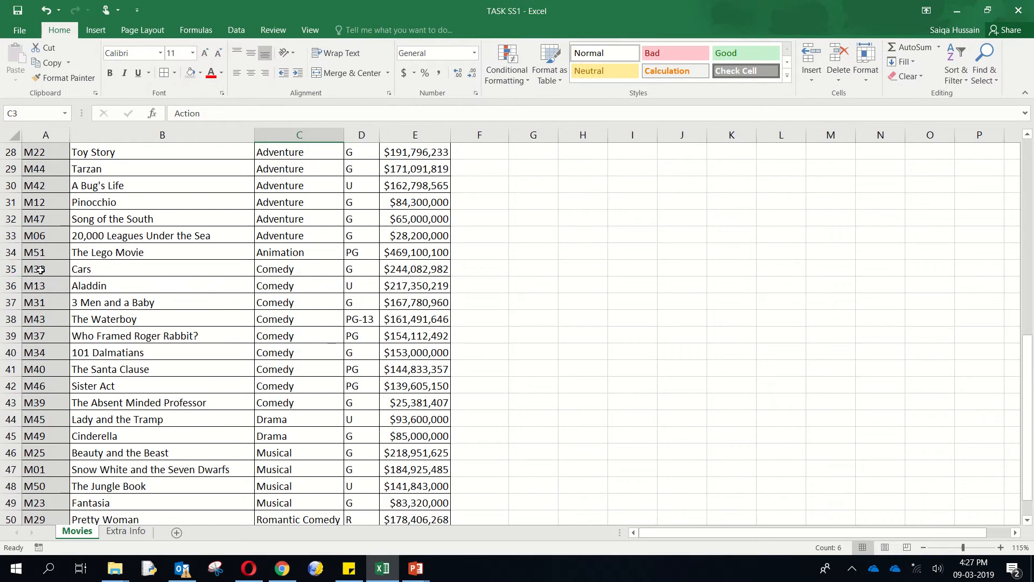
left_click_drag(37, 269, 404, 402)
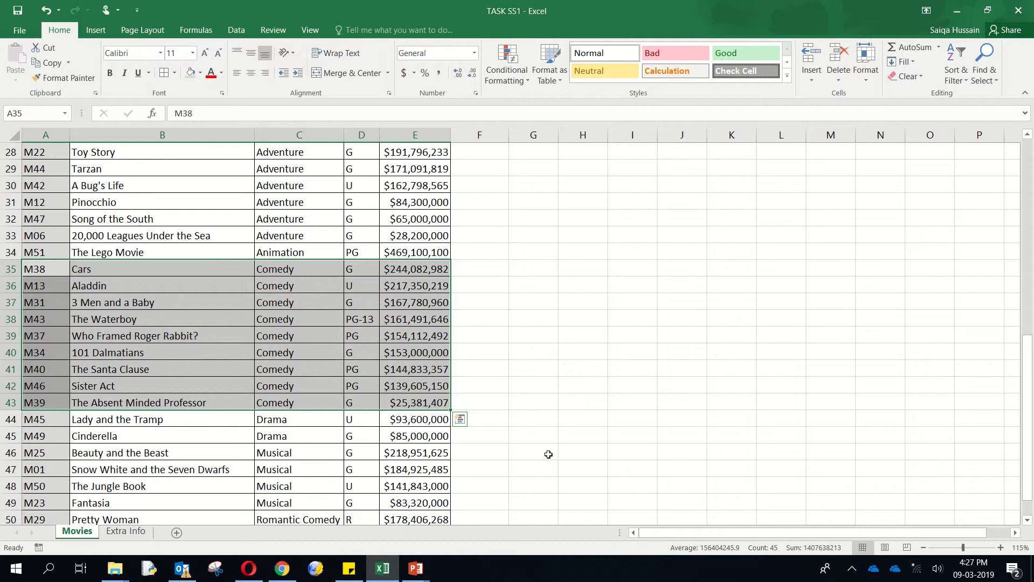
left_click(323, 321)
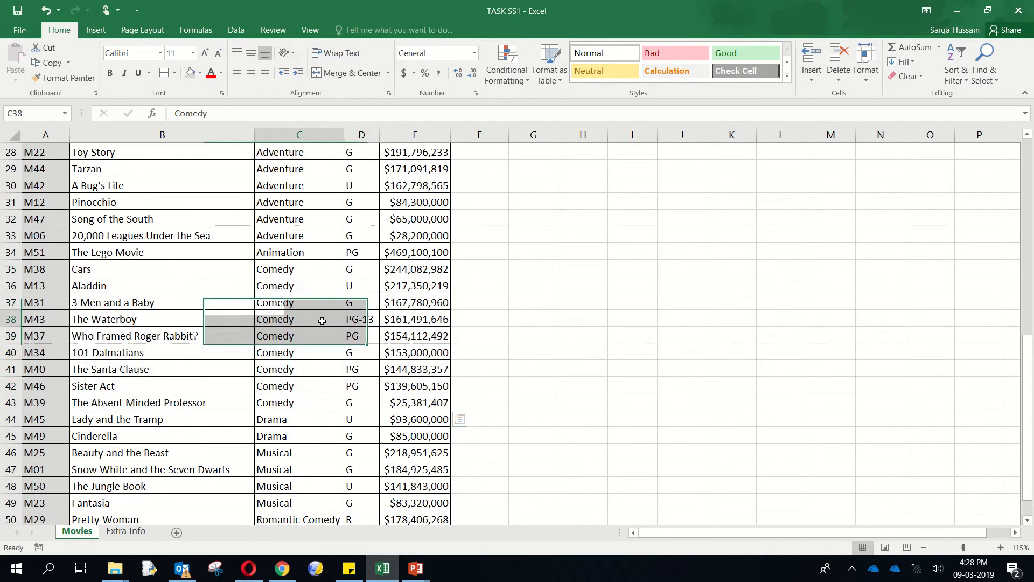
left_click(316, 266)
left_click_drag(318, 306, 317, 399)
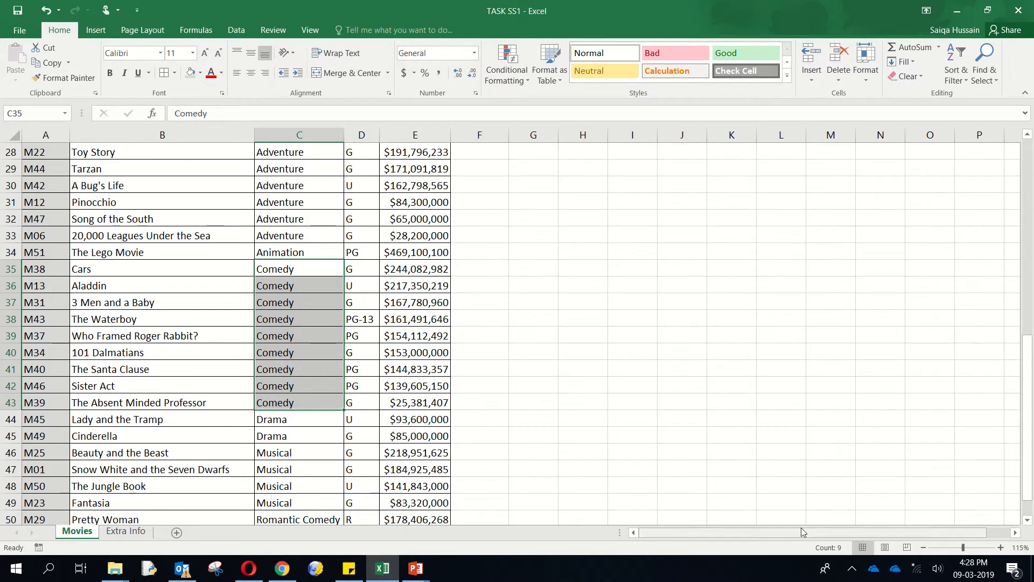
left_click(407, 412)
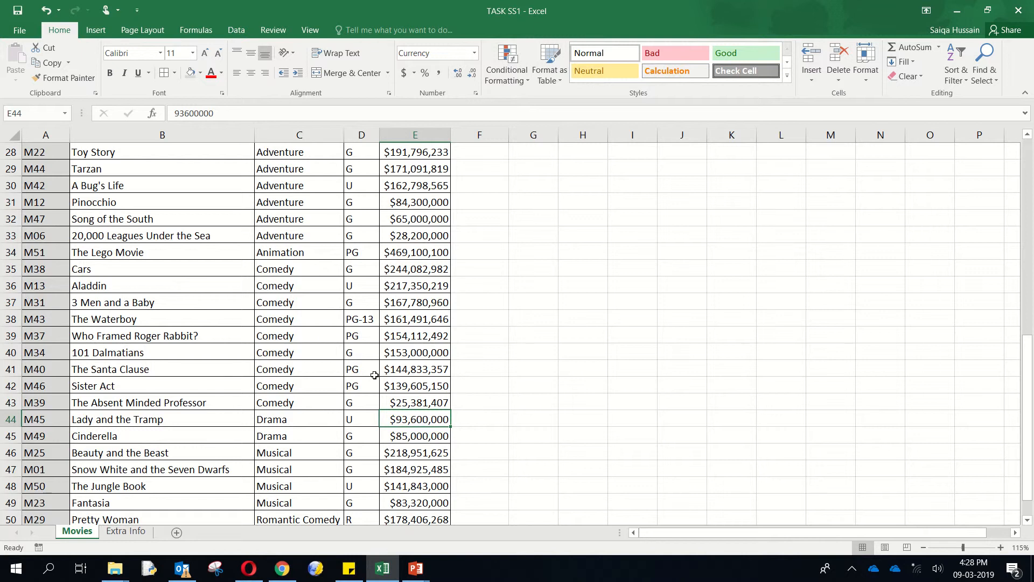
- Switch to PowerPoint to read the Part 3 chart requirements, and return to the Excel workbook
left_click(413, 576)
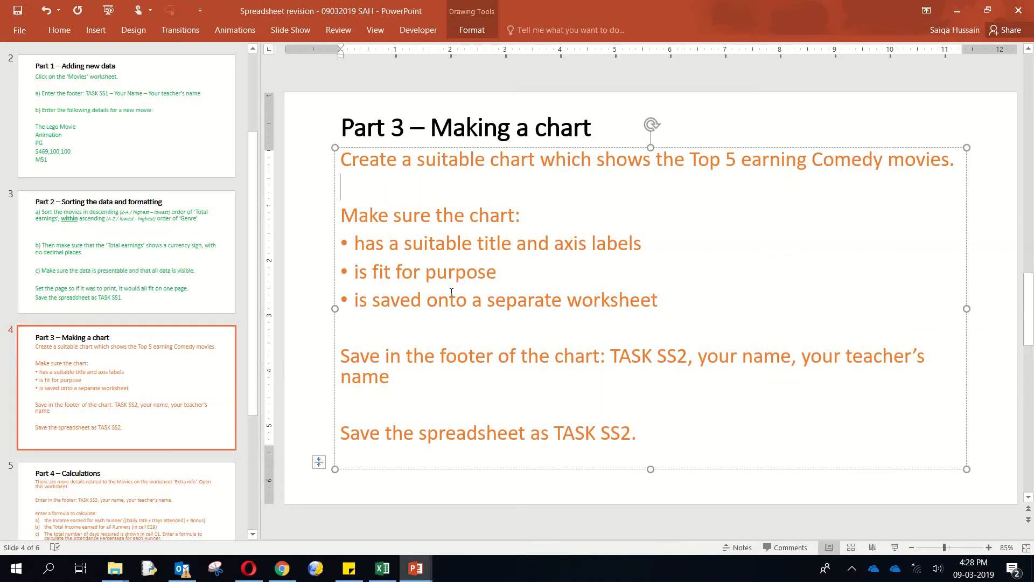
left_click_drag(436, 156, 898, 172)
left_click(897, 173)
left_click(914, 161)
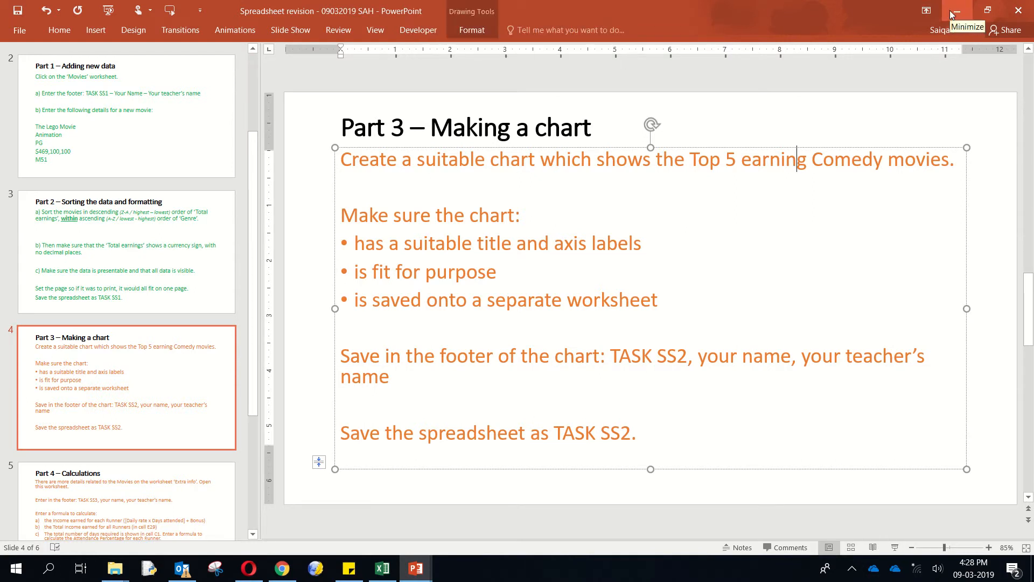
left_click_drag(377, 244, 660, 301)
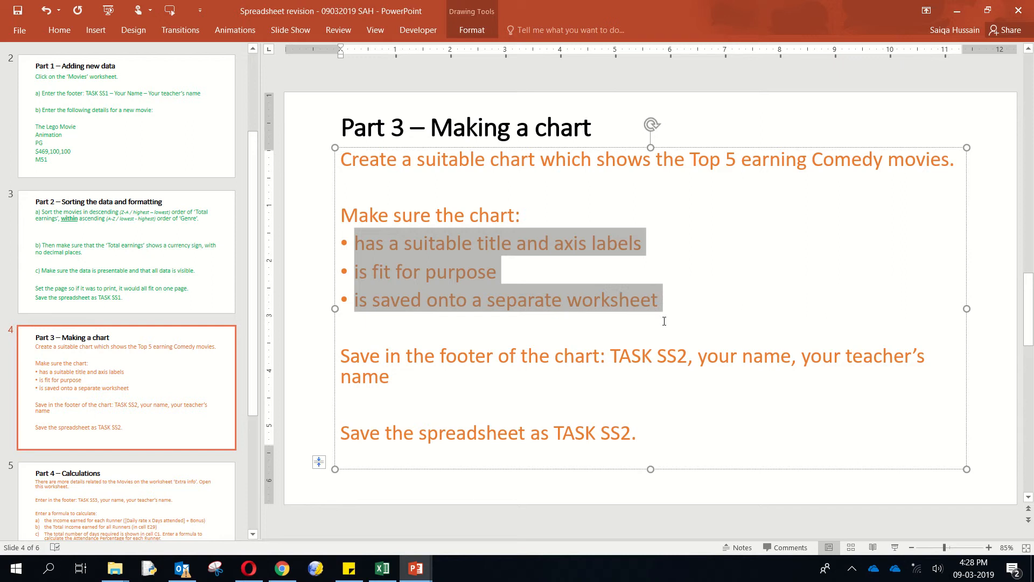
left_click(964, 10)
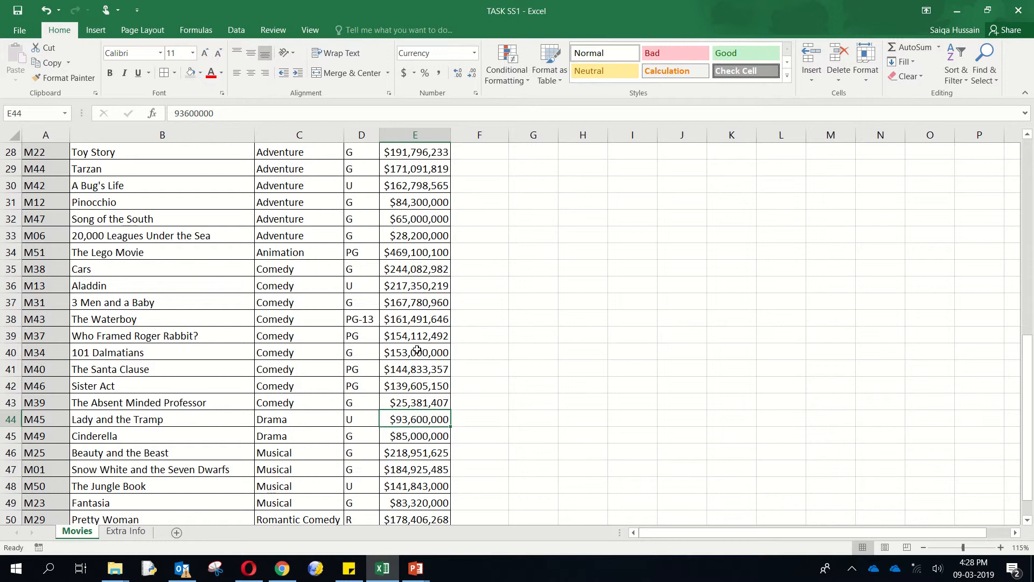
left_click(159, 355)
left_click_drag(113, 262, 117, 333)
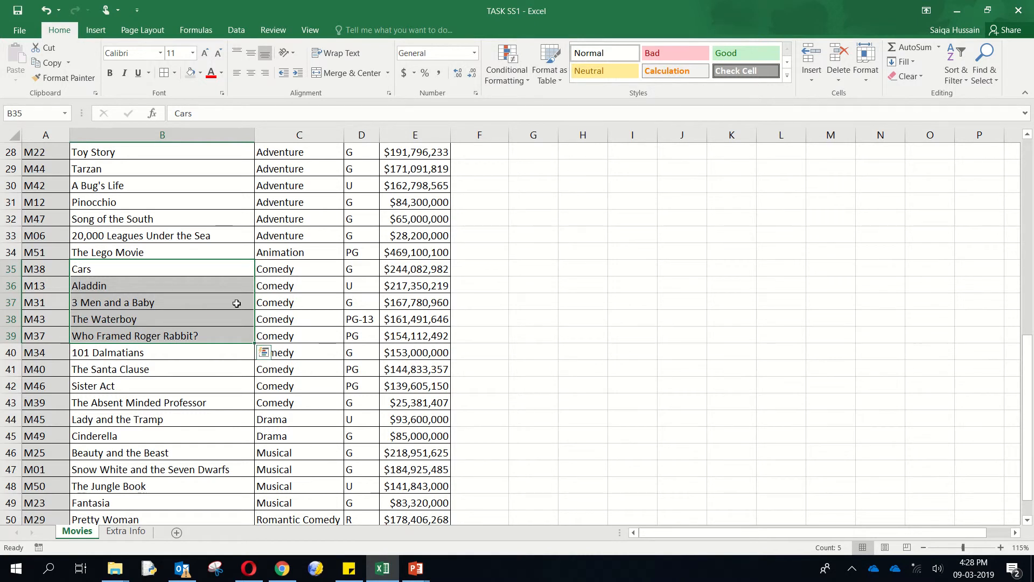
left_click_drag(393, 267, 405, 334)
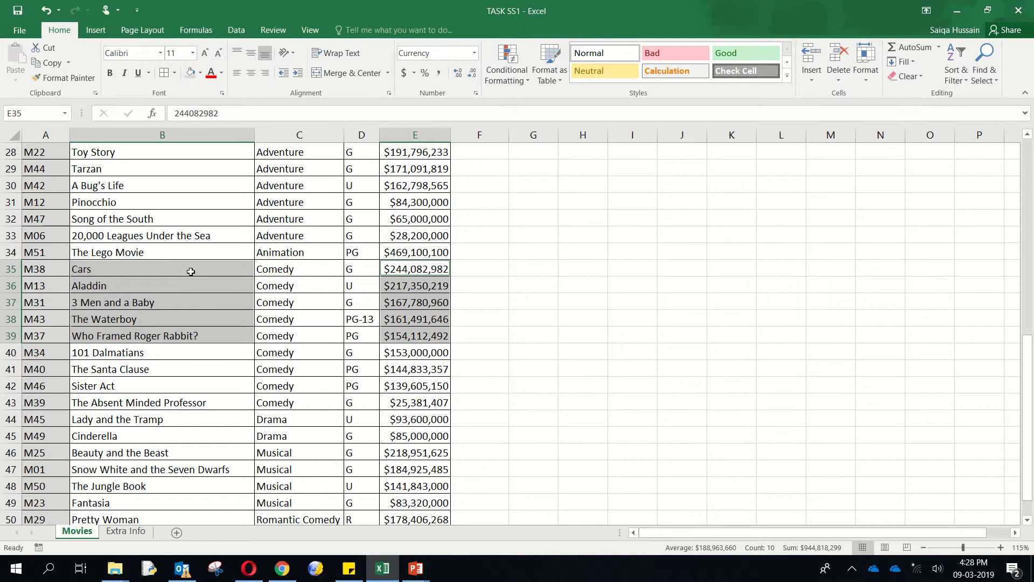
left_click(298, 286)
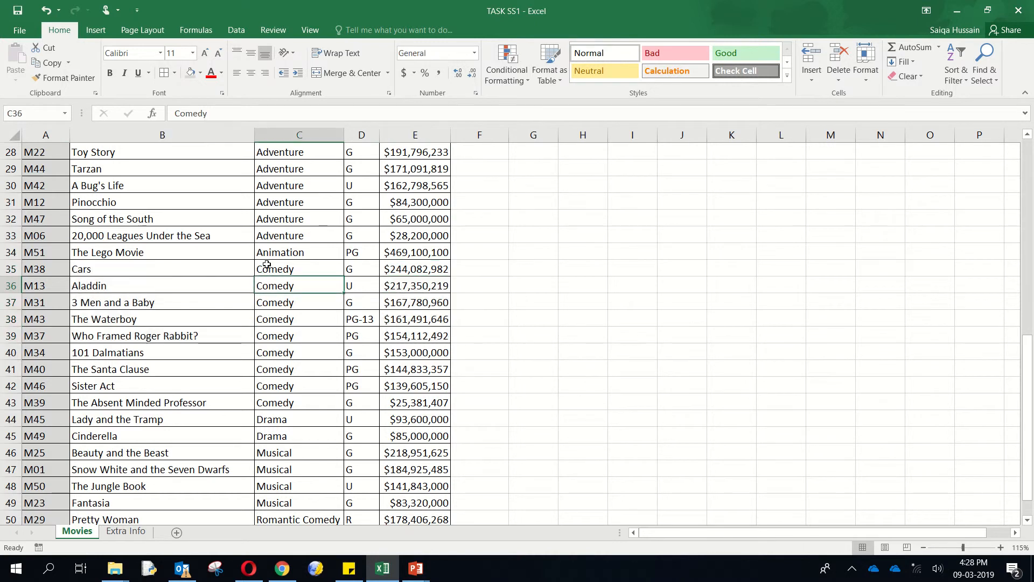
left_click_drag(253, 267, 293, 334)
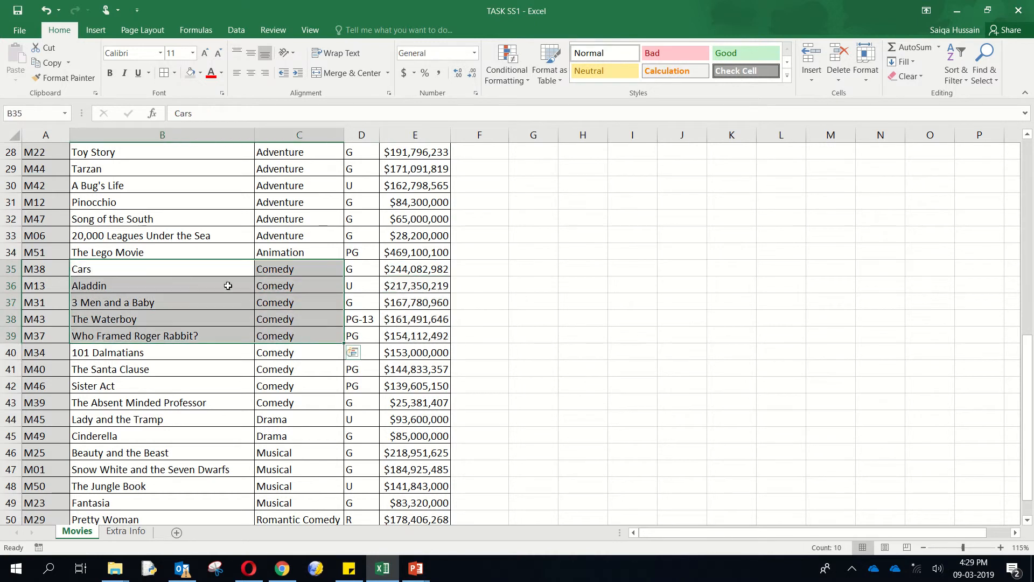
left_click_drag(222, 276, 222, 335)
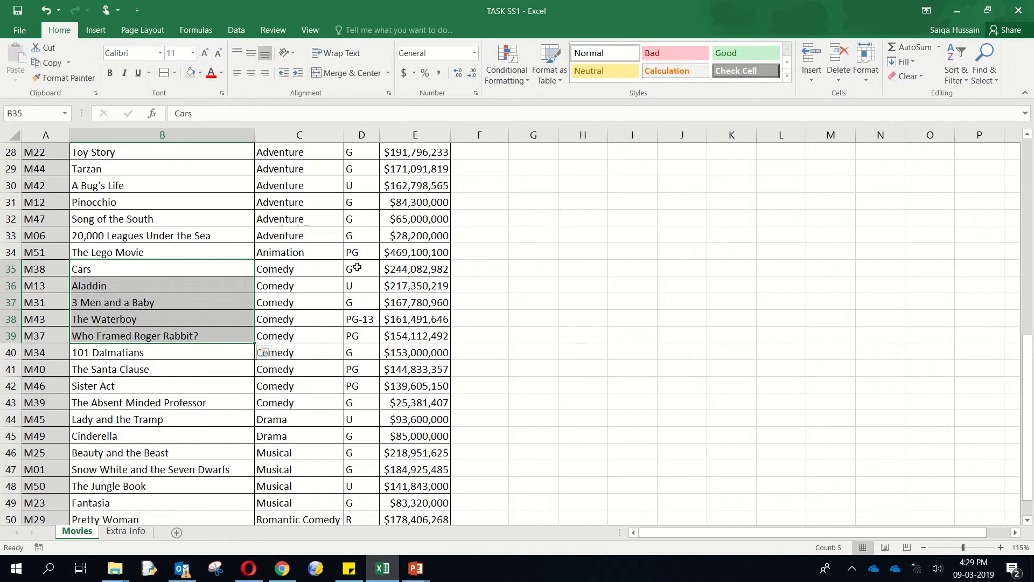
left_click_drag(245, 266, 413, 335)
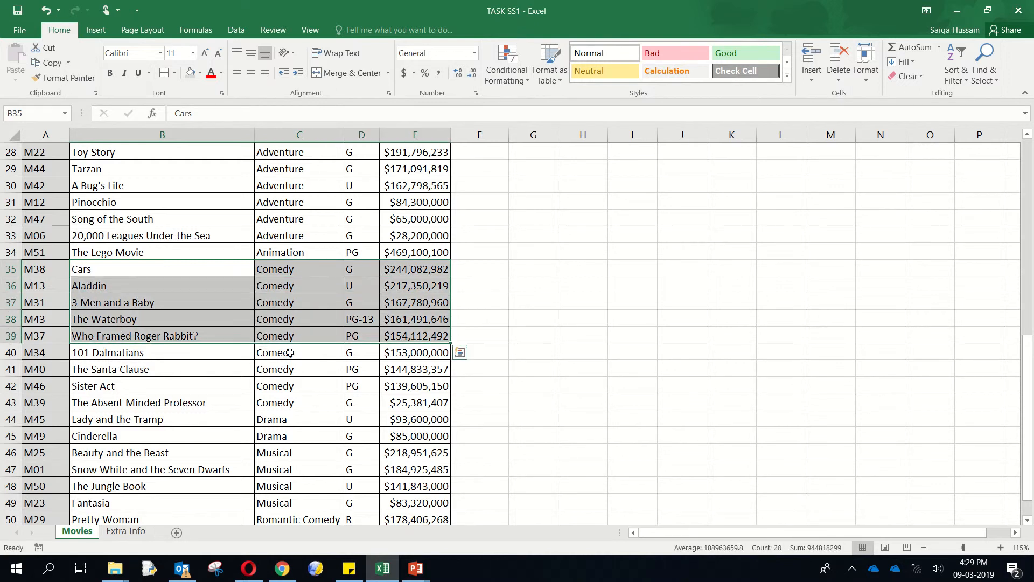
left_click(289, 351)
left_click_drag(238, 267, 249, 315)
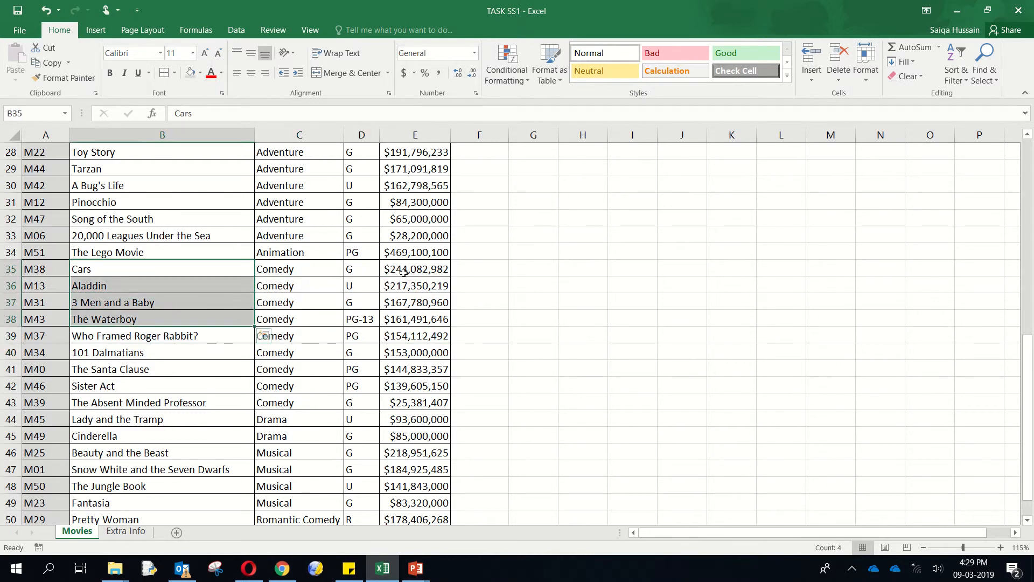
left_click(205, 303)
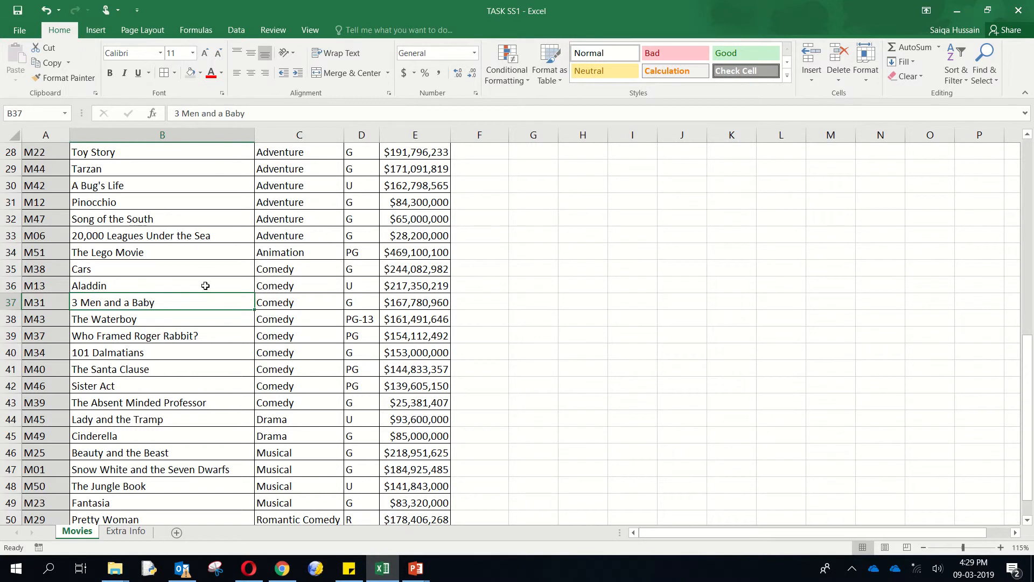
- Insert a 2-D clustered column chart from B35:B39 and E35:E39 and place it beside the table around columns G to N
left_click(210, 268)
left_click_drag(210, 267, 218, 334)
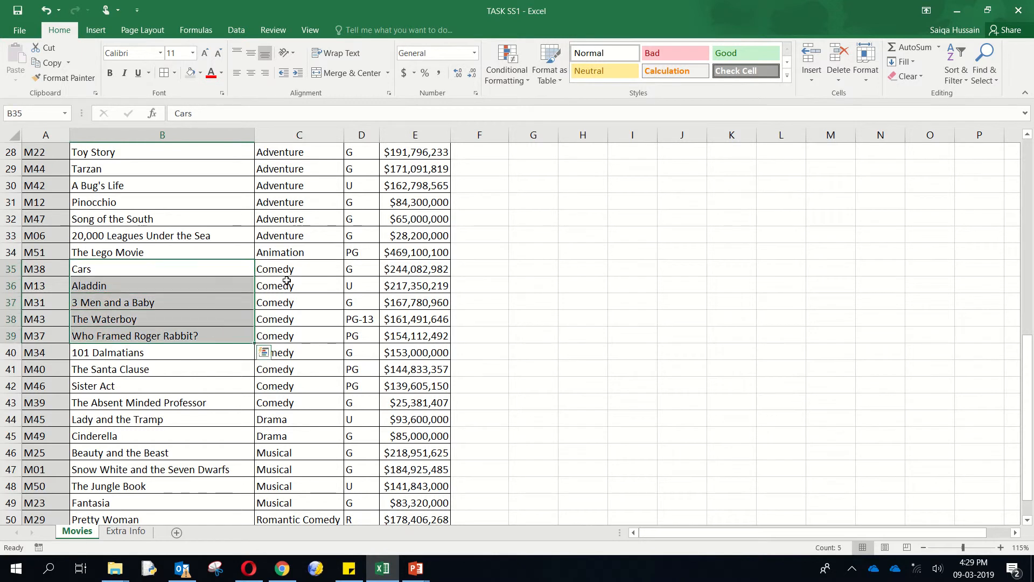
left_click_drag(401, 269, 407, 337, "ctrl")
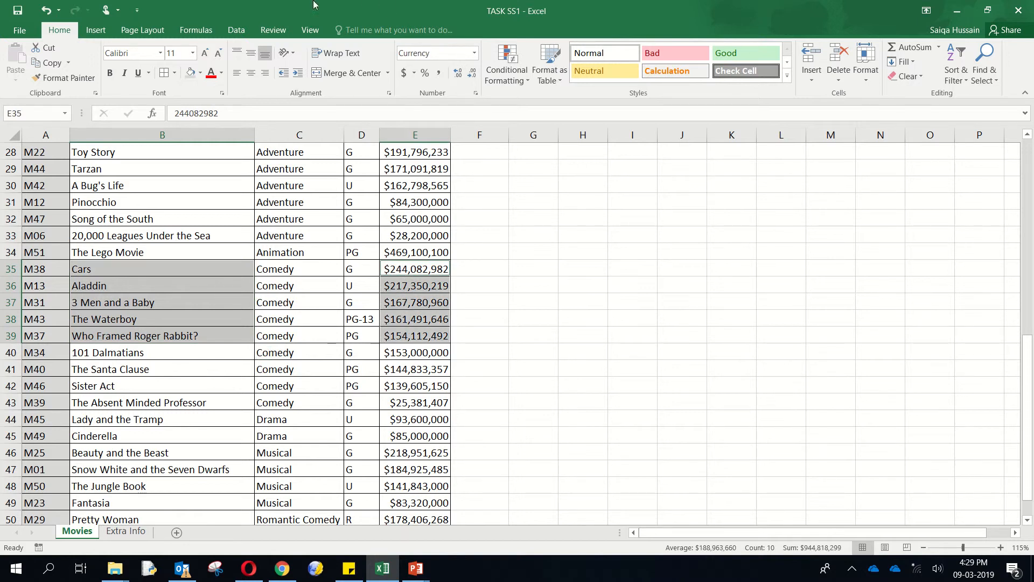
left_click(94, 30)
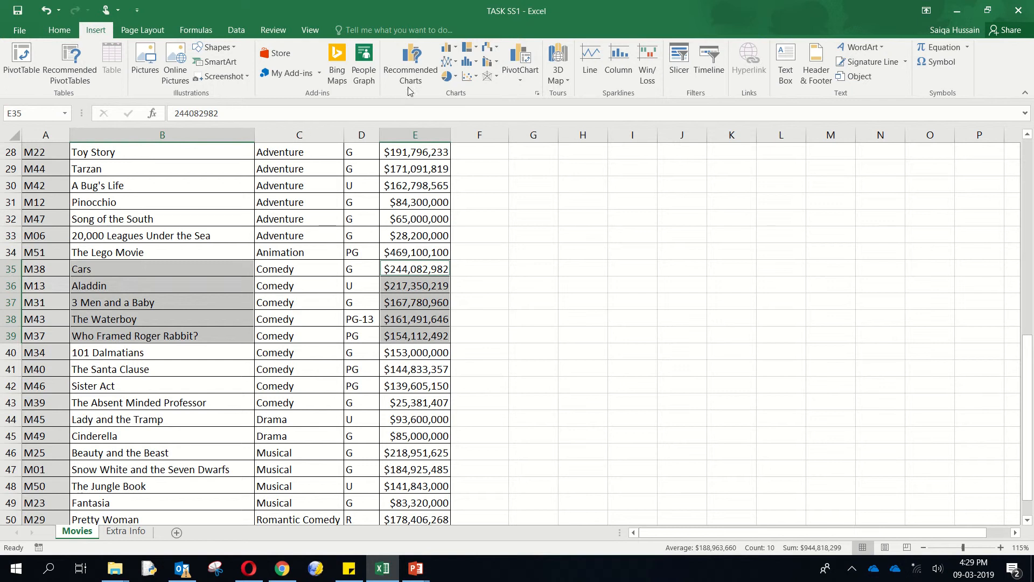
left_click(451, 52)
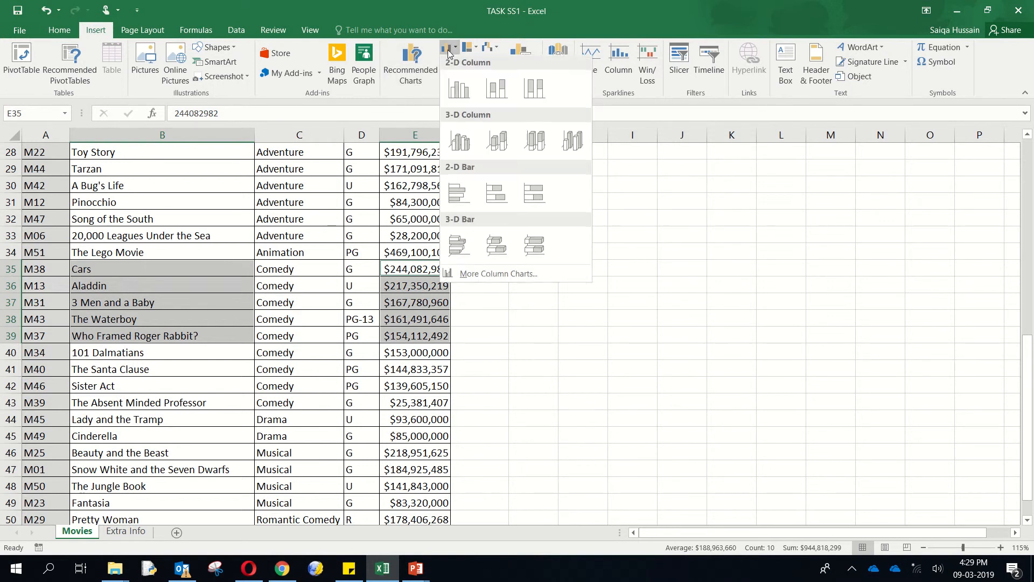
left_click(461, 95)
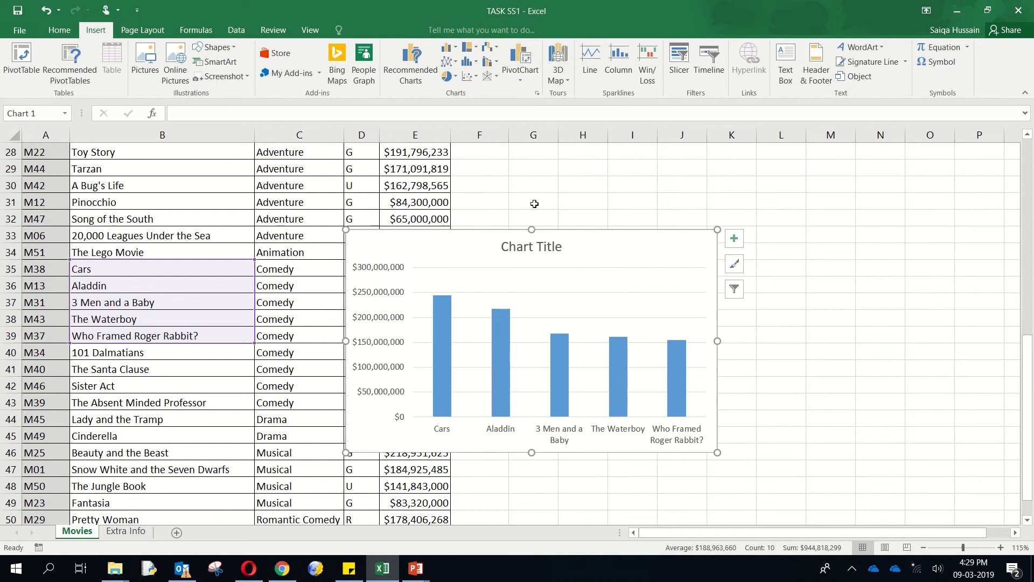
left_click_drag(617, 261, 729, 226)
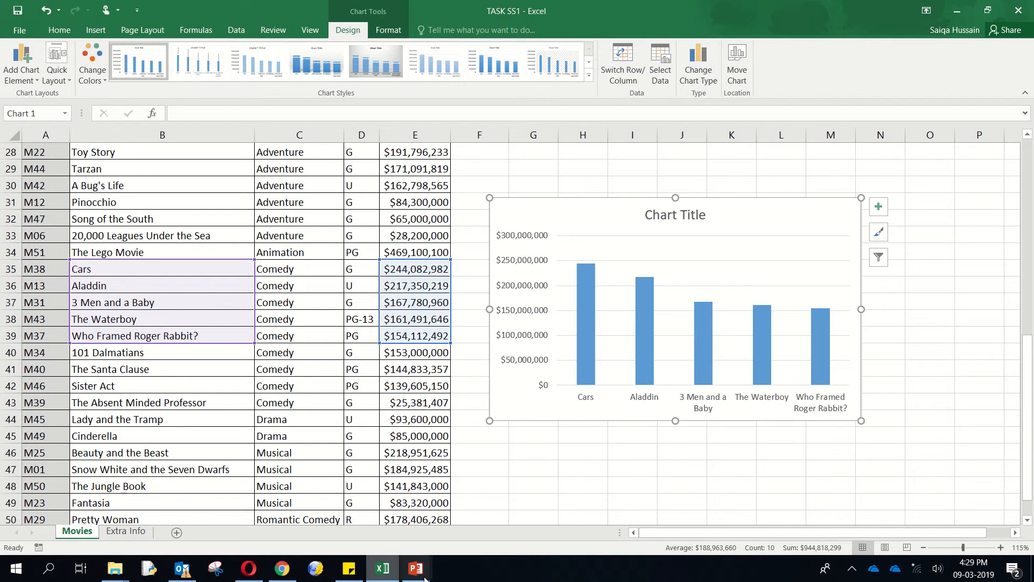
- Switch to PowerPoint, change "axis labels" to "axes labels" in the first chart requirement, and return to Excel
mouse_move(419, 579)
left_click(344, 512)
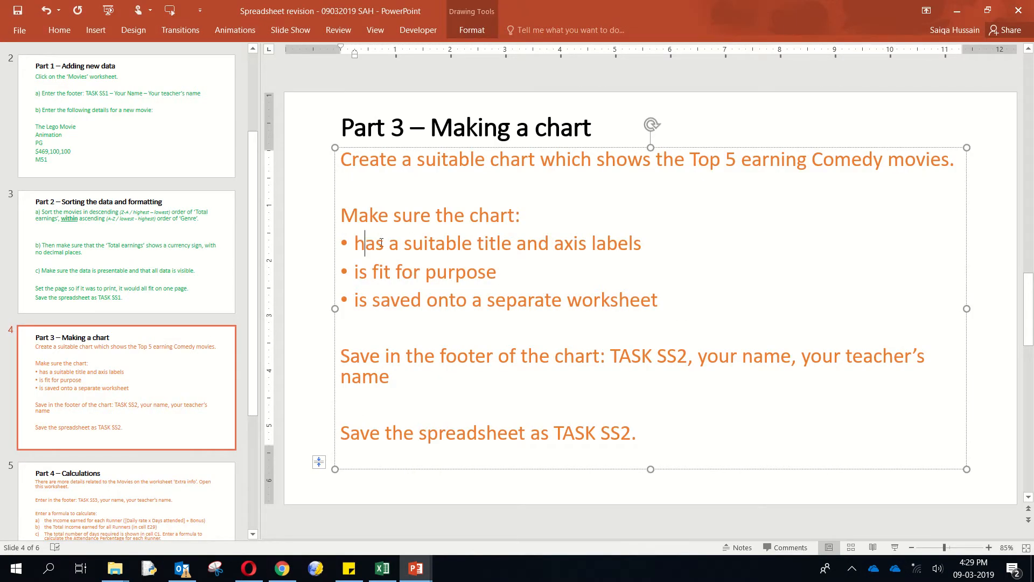
left_click_drag(381, 243, 651, 243)
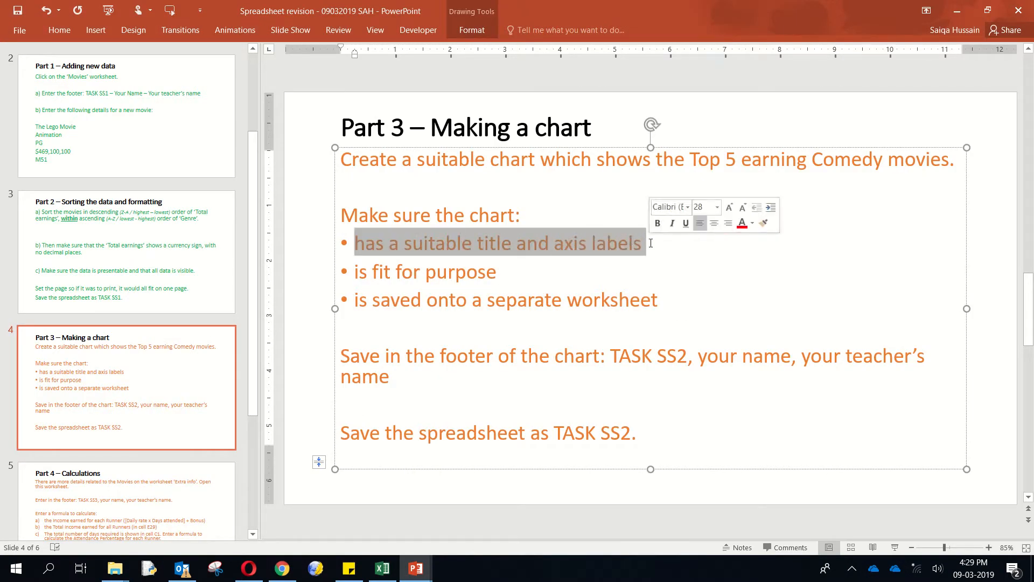
left_click(555, 245)
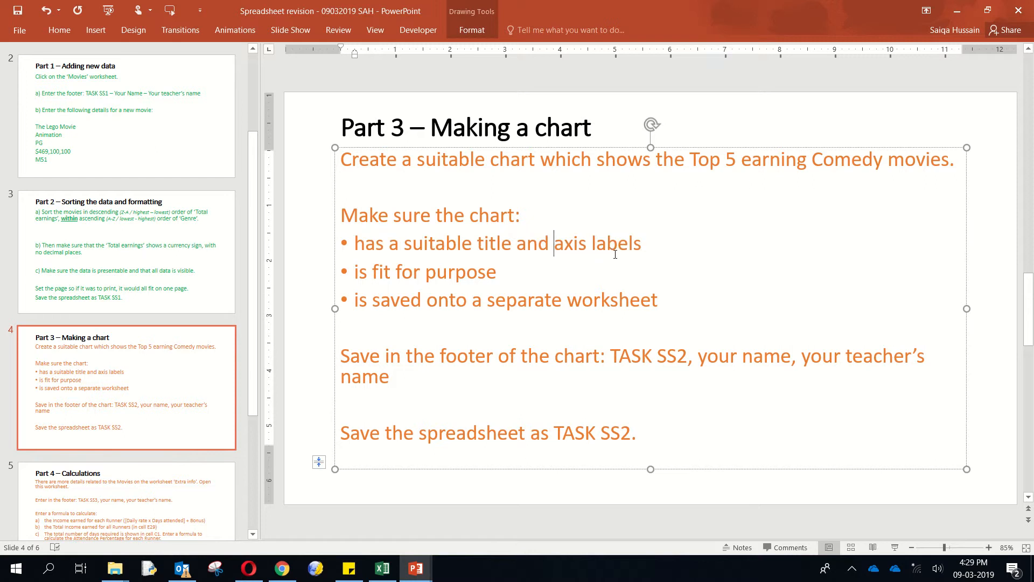
left_click(579, 243)
key("BackSpace")
type("e")
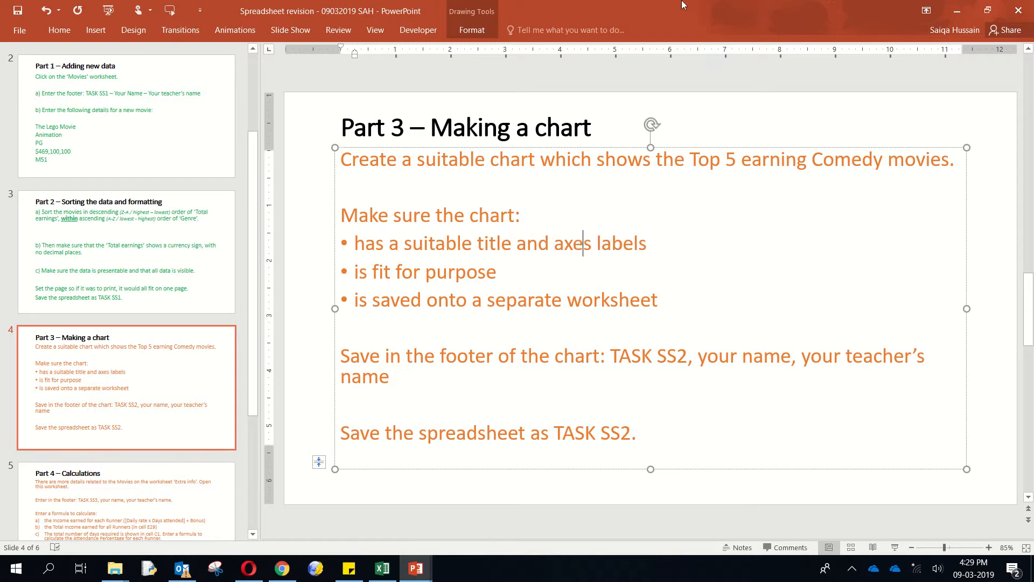
left_click(956, 12)
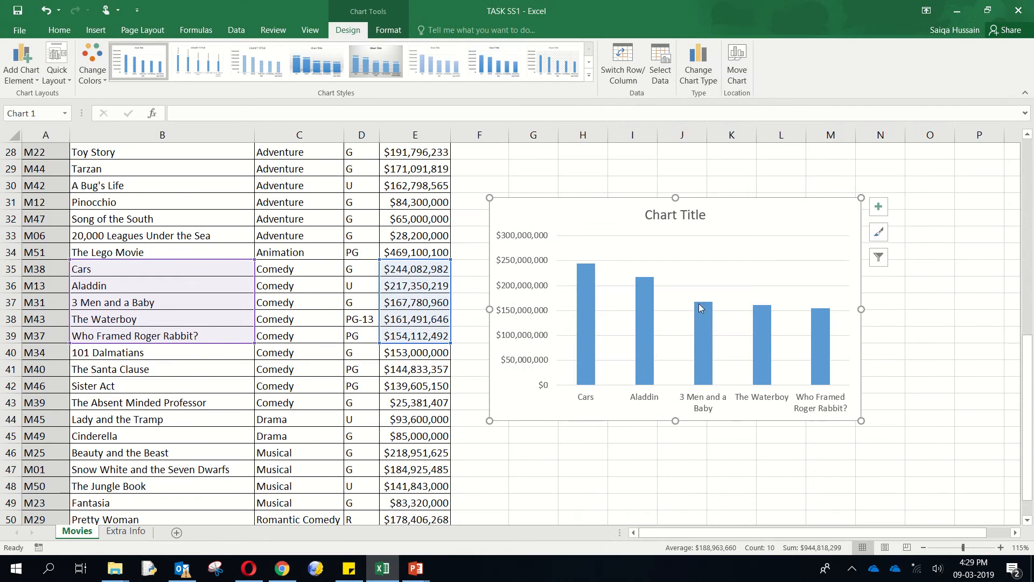
- Title the chart "Top 5 Comedy Films and their Earnings" and widen it to reach column O
left_click(677, 220)
triple_click(677, 217)
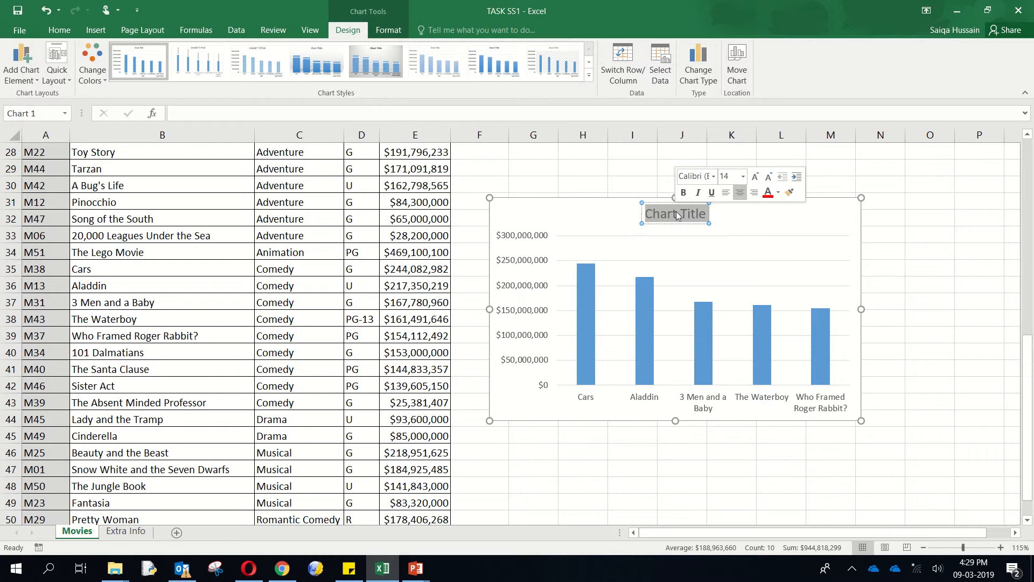
type("Top 5")
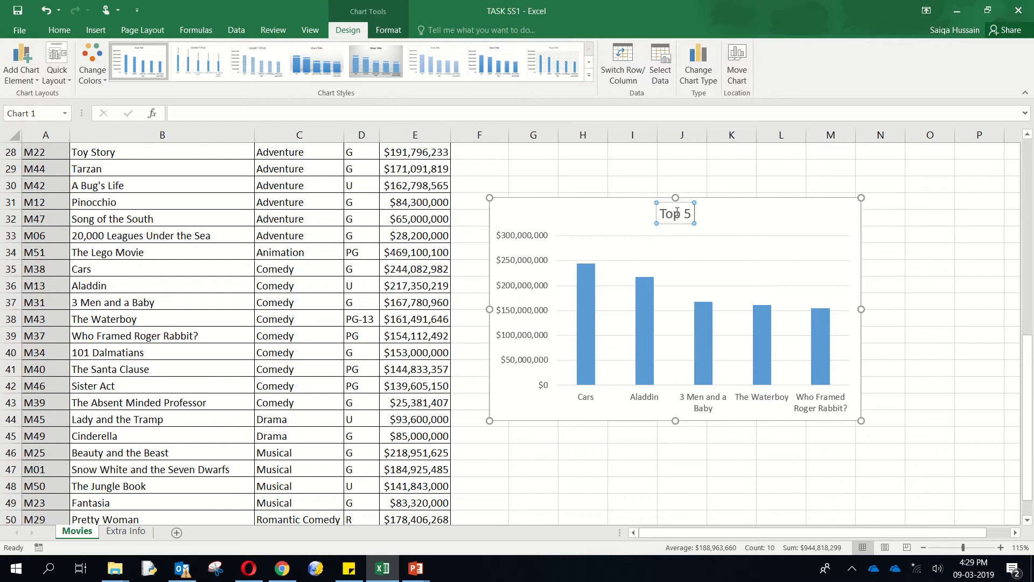
type(" Comedy F")
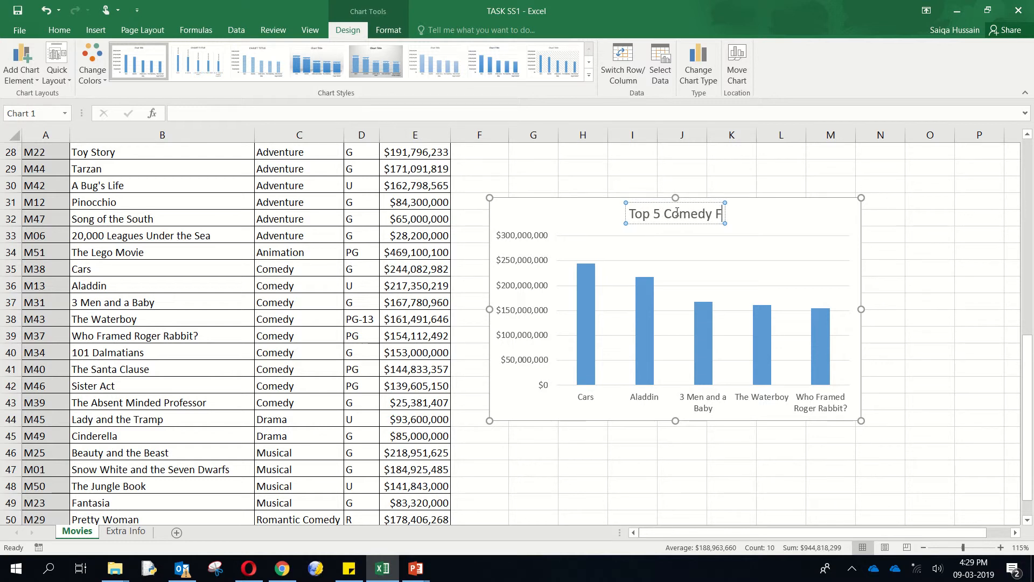
type("ilms a")
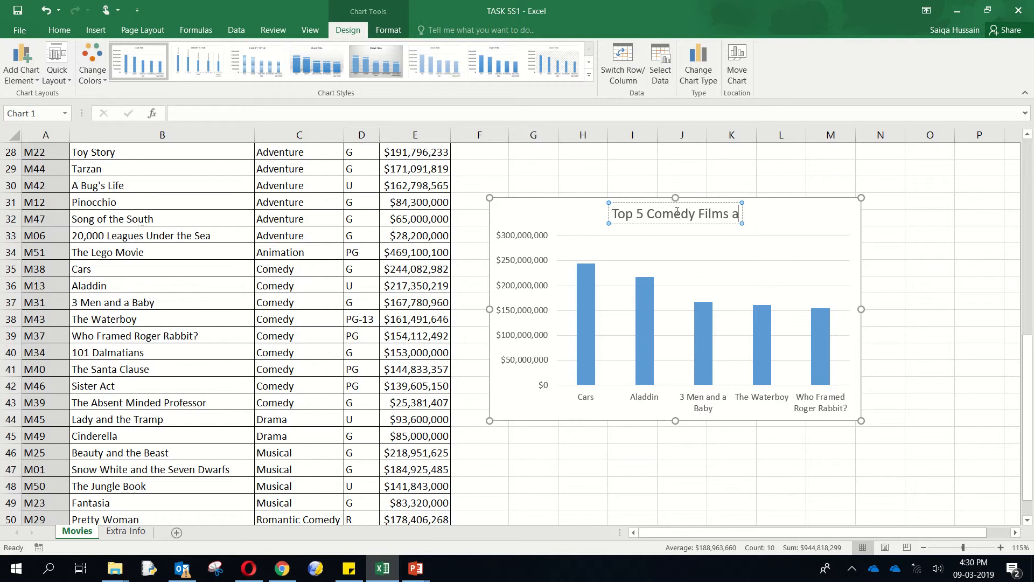
type("nd their Earnings")
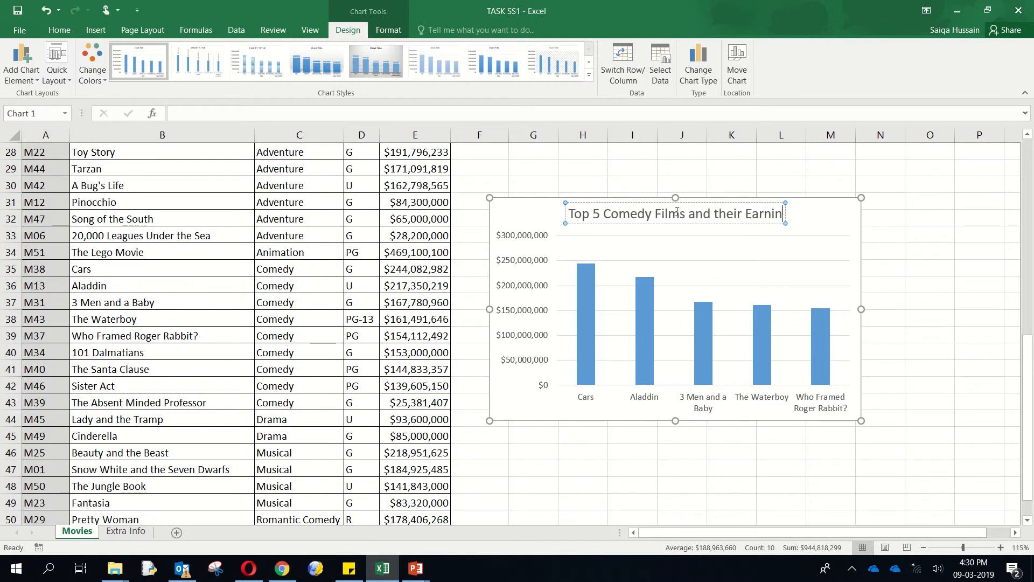
left_click(743, 414)
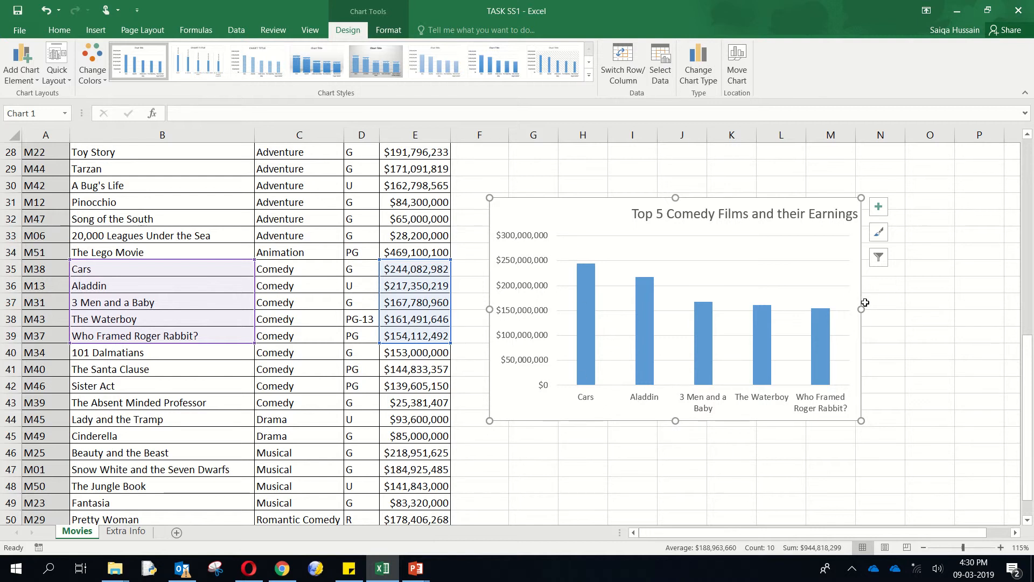
left_click_drag(862, 310, 932, 326)
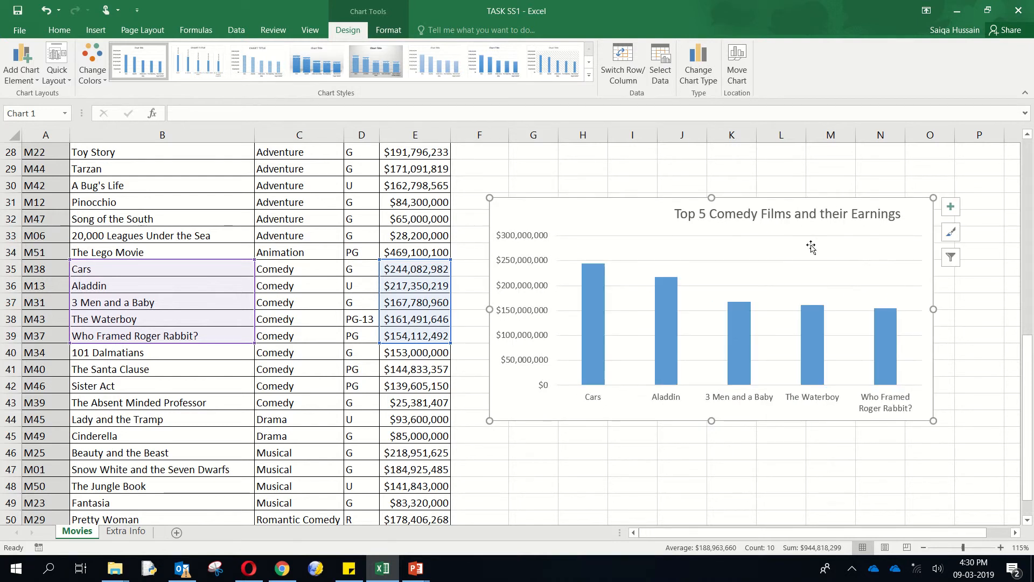
- Nudge the chart slightly down and right on the sheet and add a horizontal axis title reading "Movie Name"
left_click(799, 215)
left_click_drag(748, 226, 770, 234)
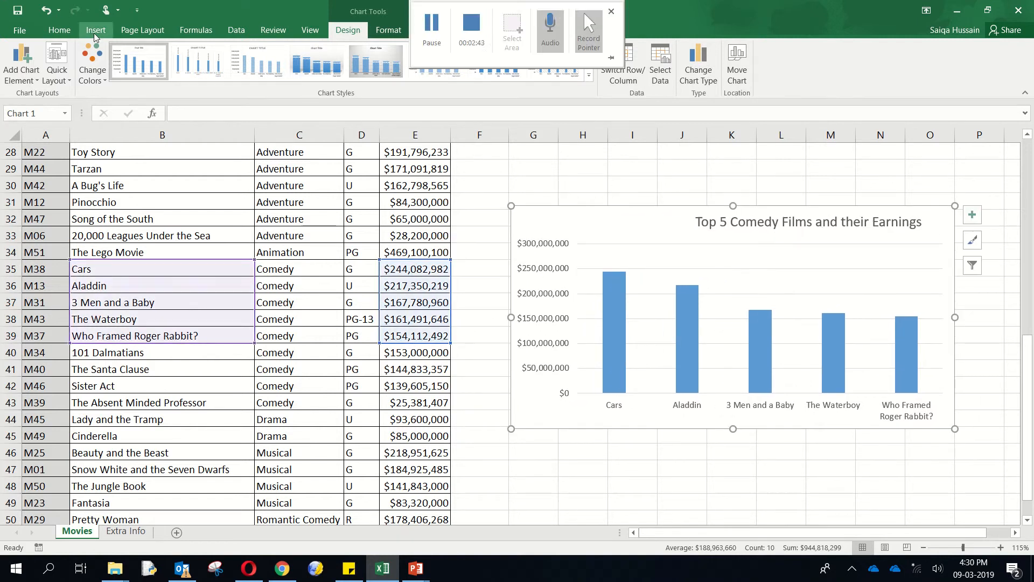
left_click(384, 32)
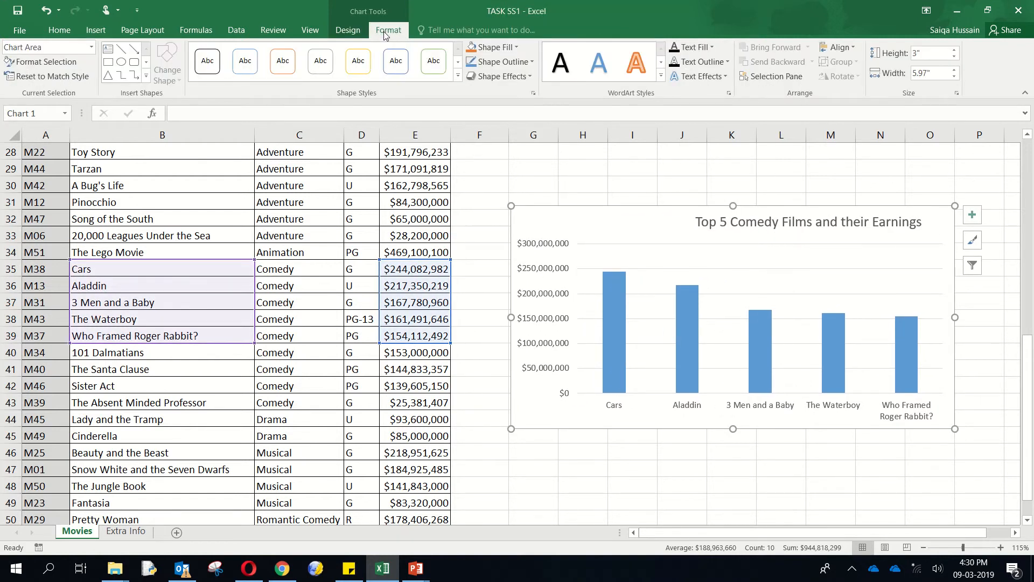
left_click(356, 31)
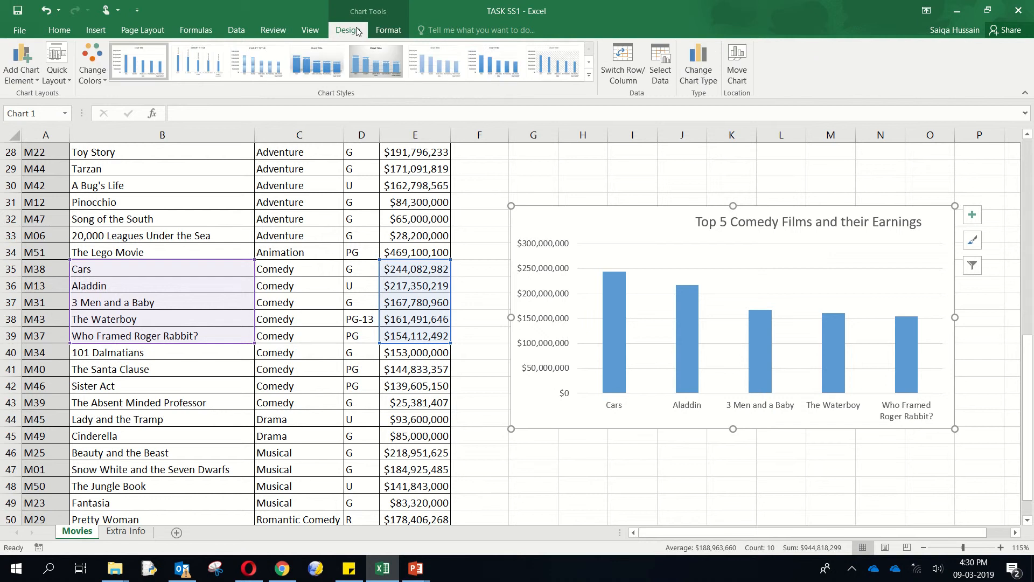
left_click(37, 80)
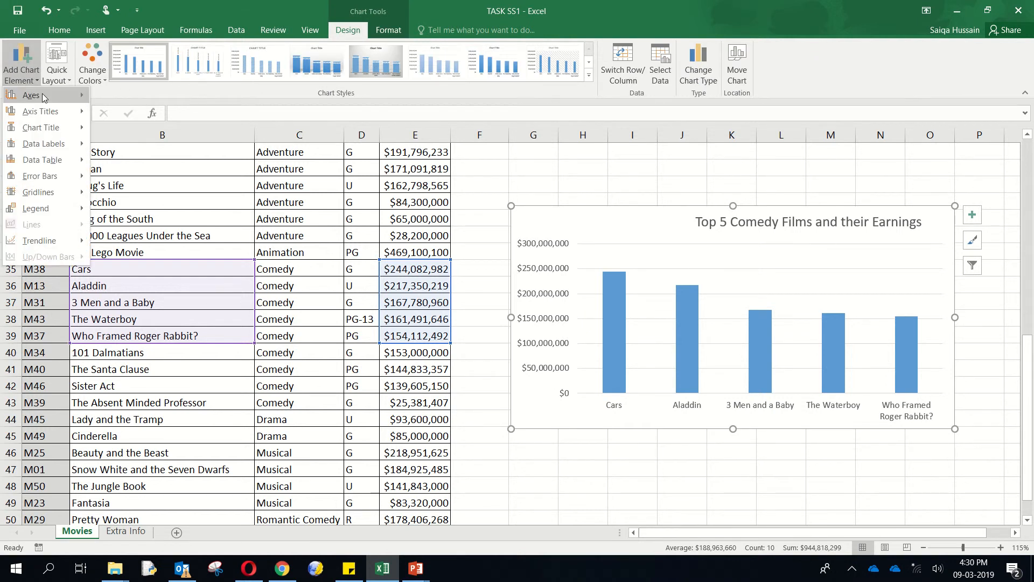
mouse_move(43, 97)
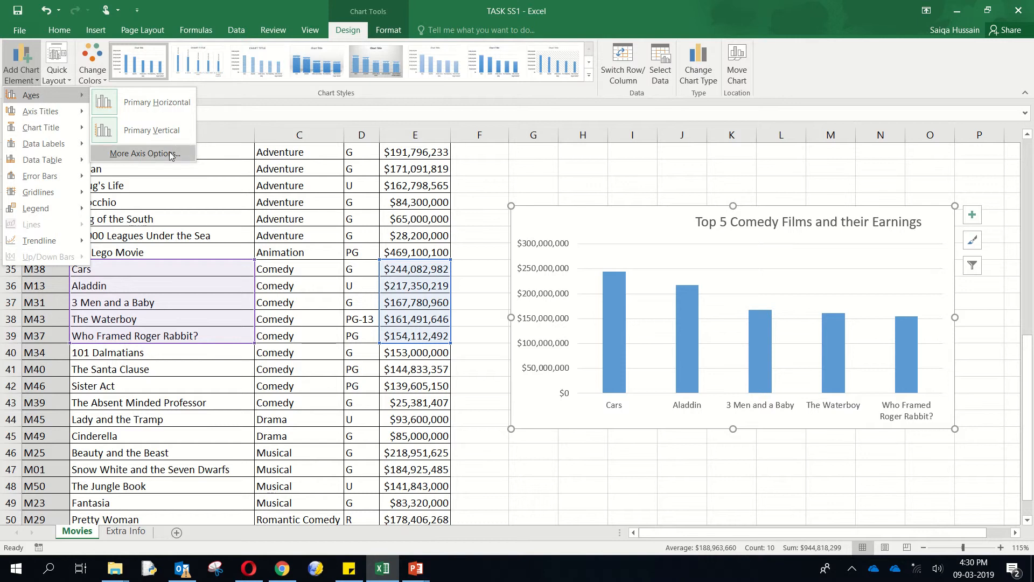
mouse_move(69, 113)
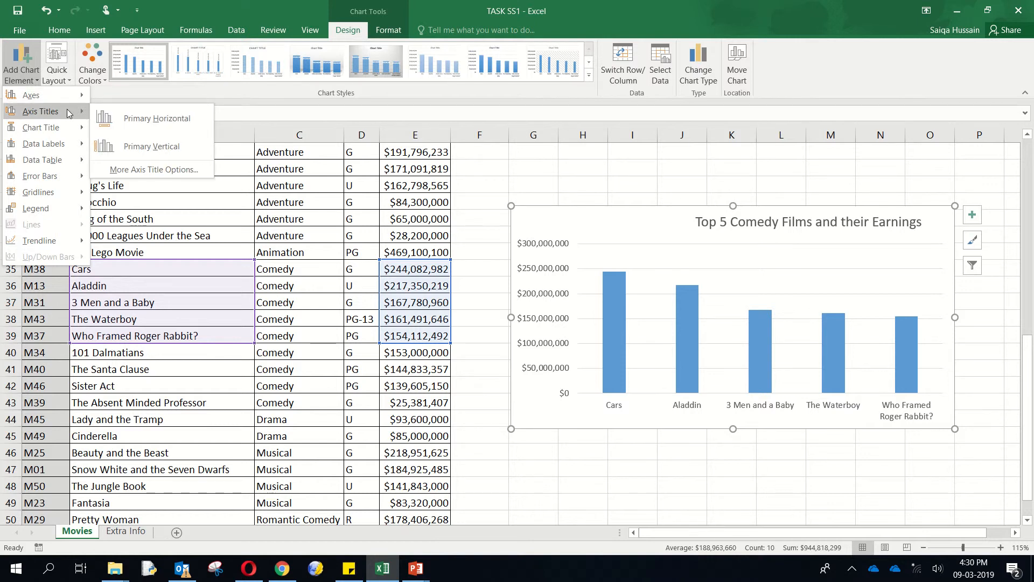
left_click(155, 118)
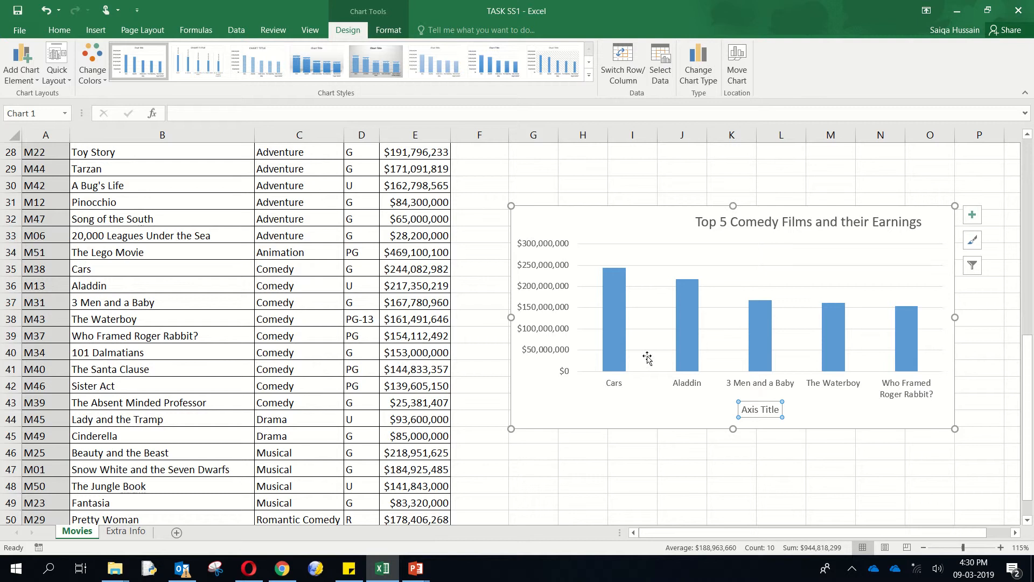
triple_click(774, 409)
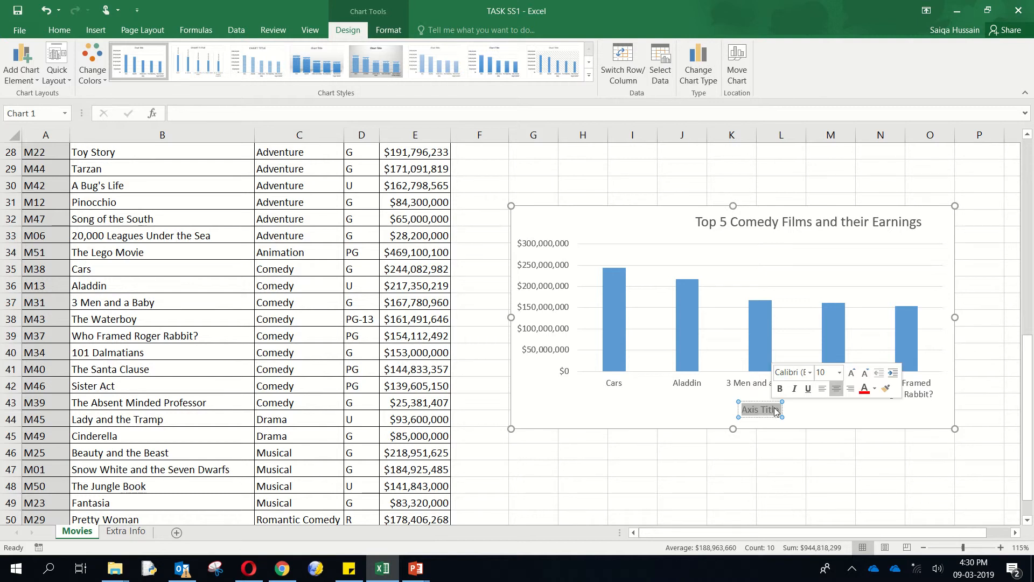
type("Movie")
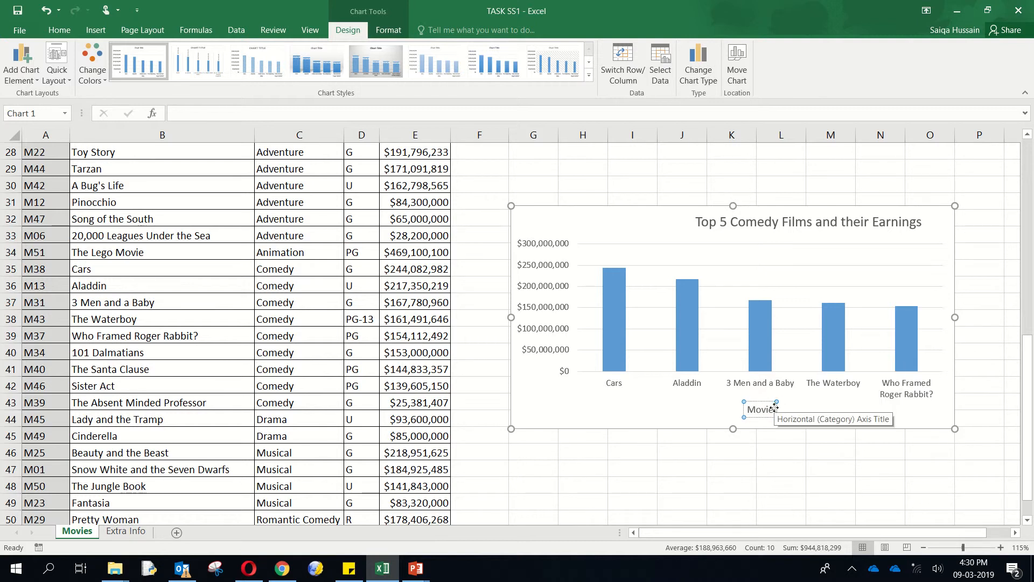
type("s Name")
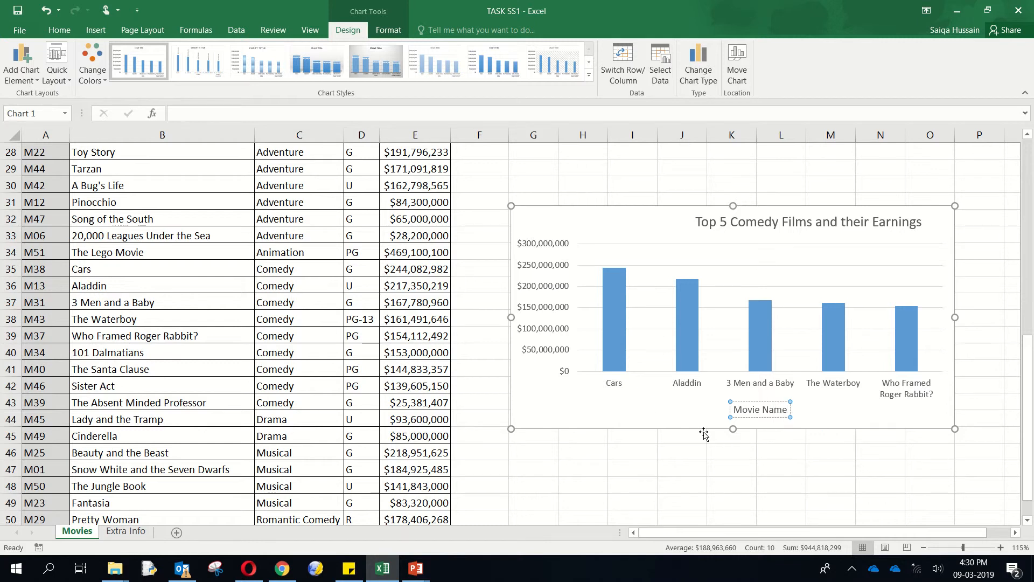
- Check the header of the movie names column and change the chart's horizontal axis title to "Movie Title"
left_click(697, 468)
scroll(219, 392, "up", 9)
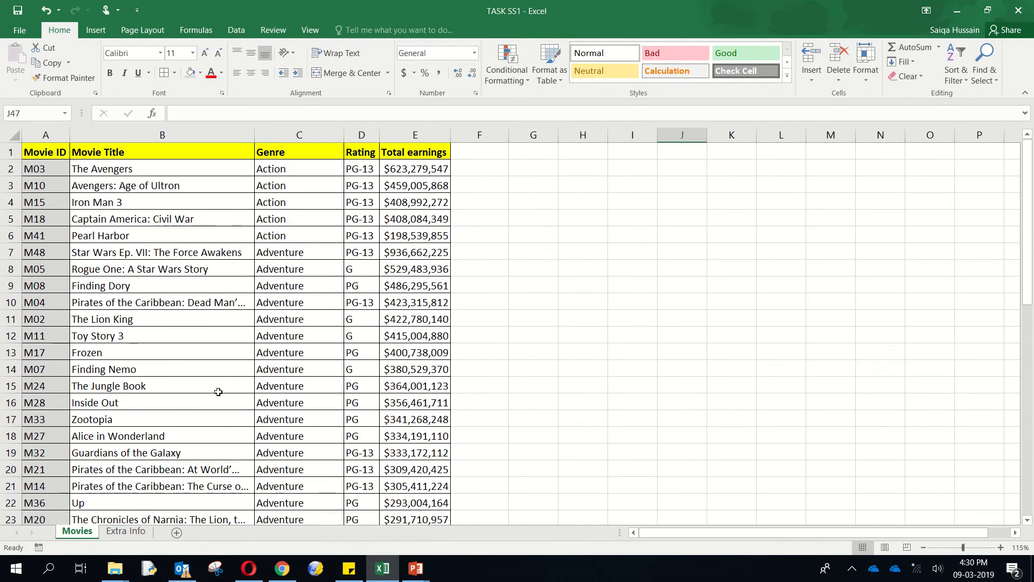
scroll(600, 360, "down", 10)
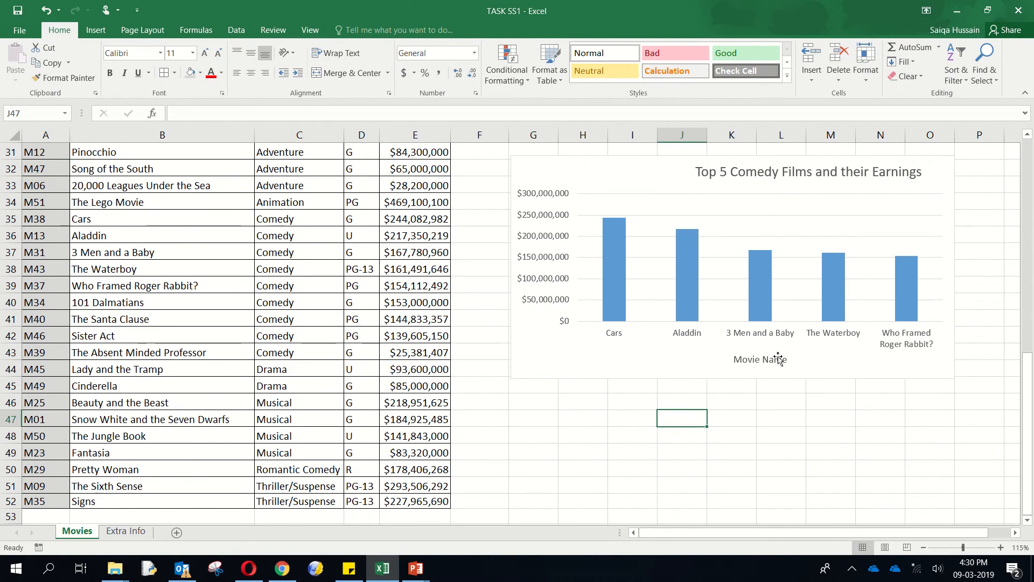
left_click(779, 359)
double_click(779, 359)
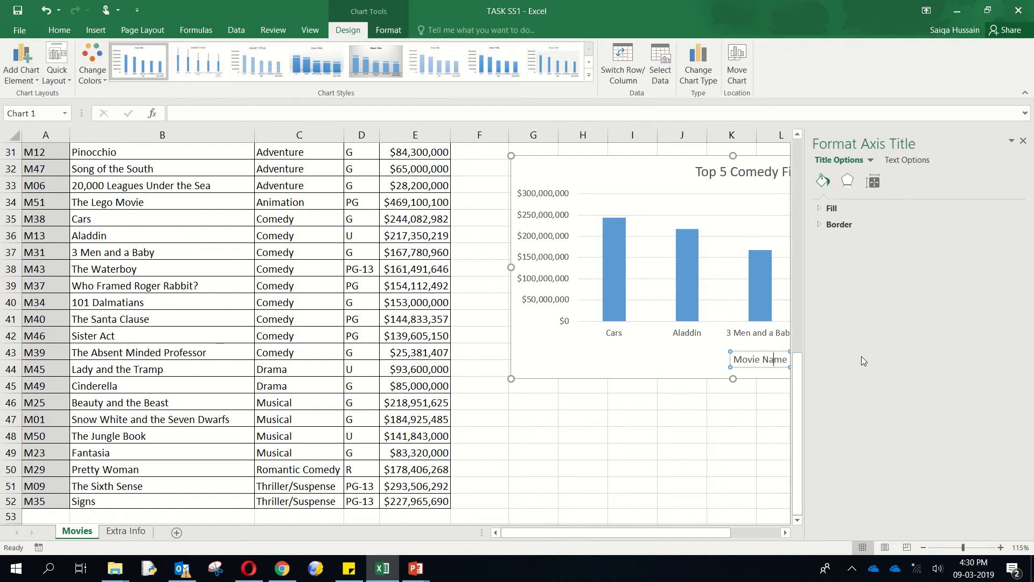
left_click(1024, 141)
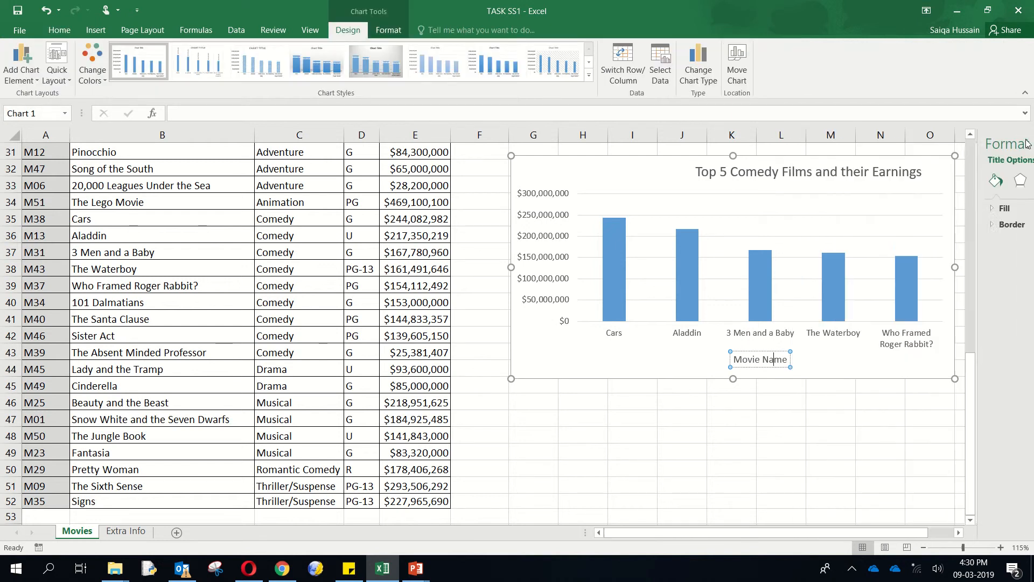
key("Delete")
key("Delete")
key("BackSpace")
key("BackSpace")
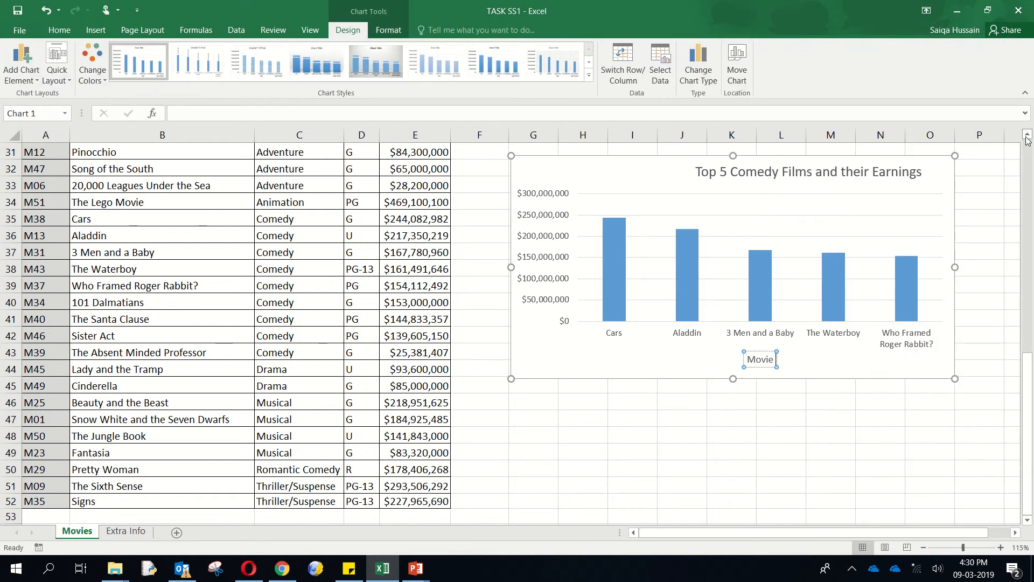
type("Title")
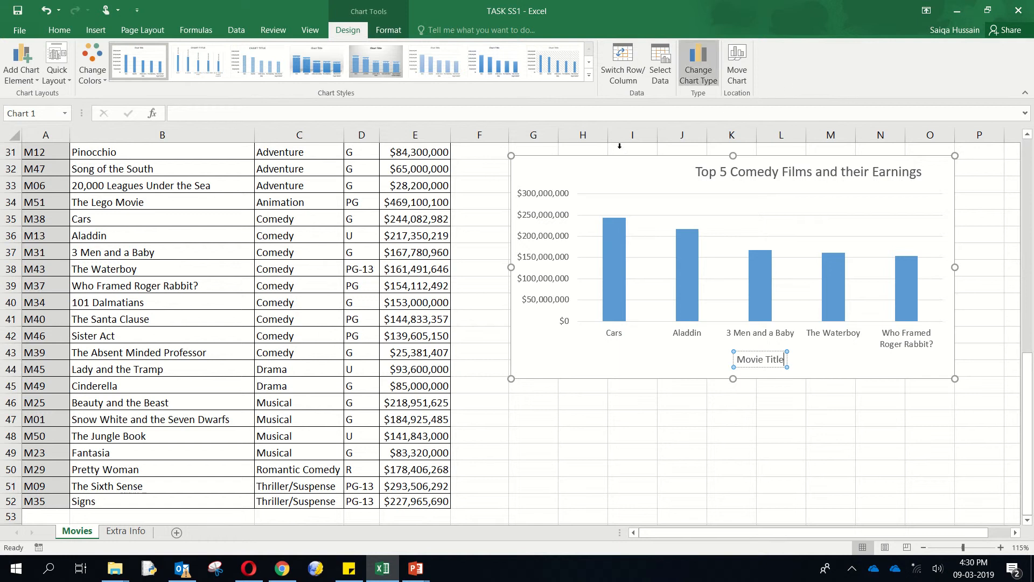
left_click(535, 370)
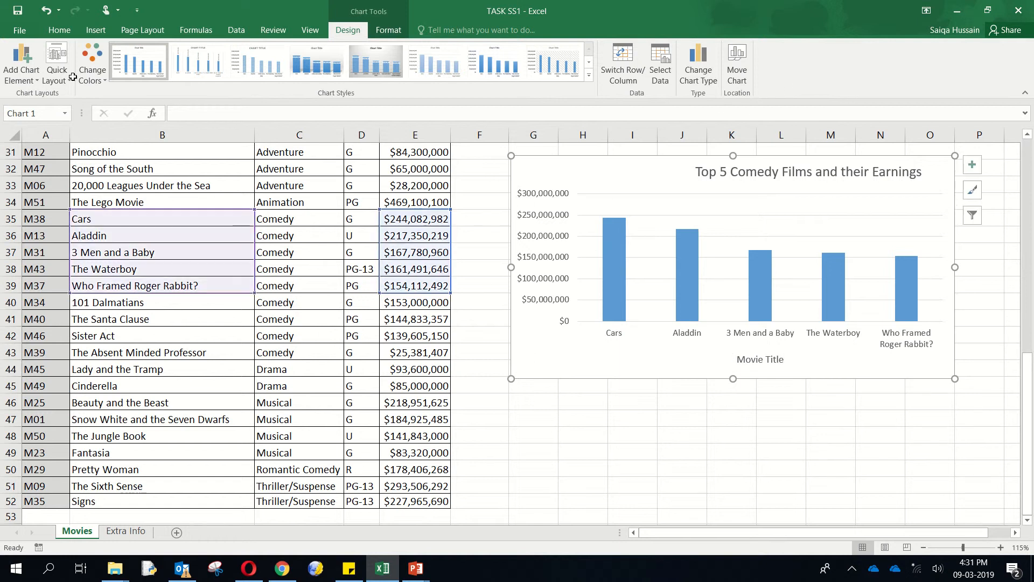
- Add a vertical axis title to the chart reading "Total Earnings"
left_click(35, 76)
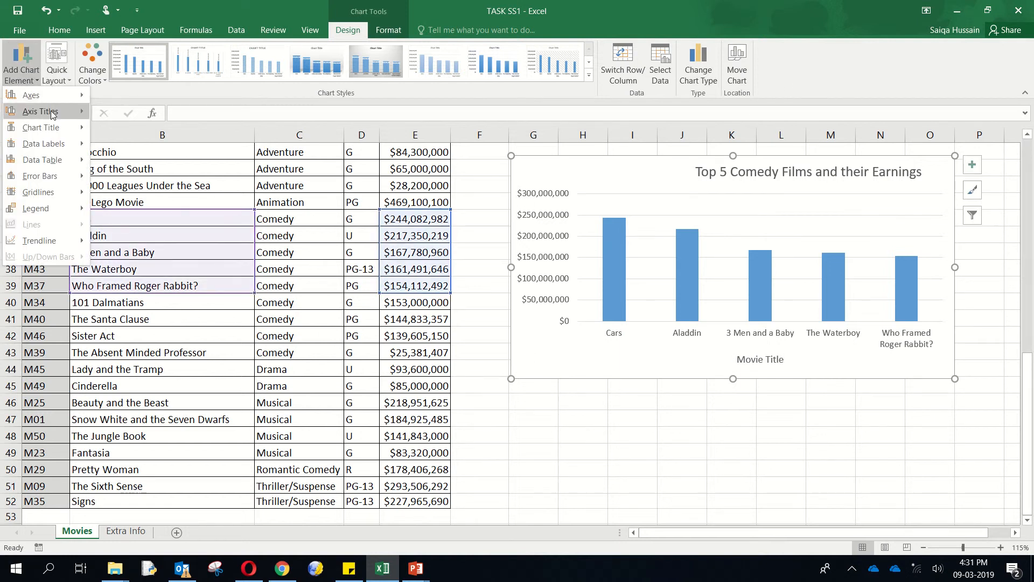
mouse_move(53, 116)
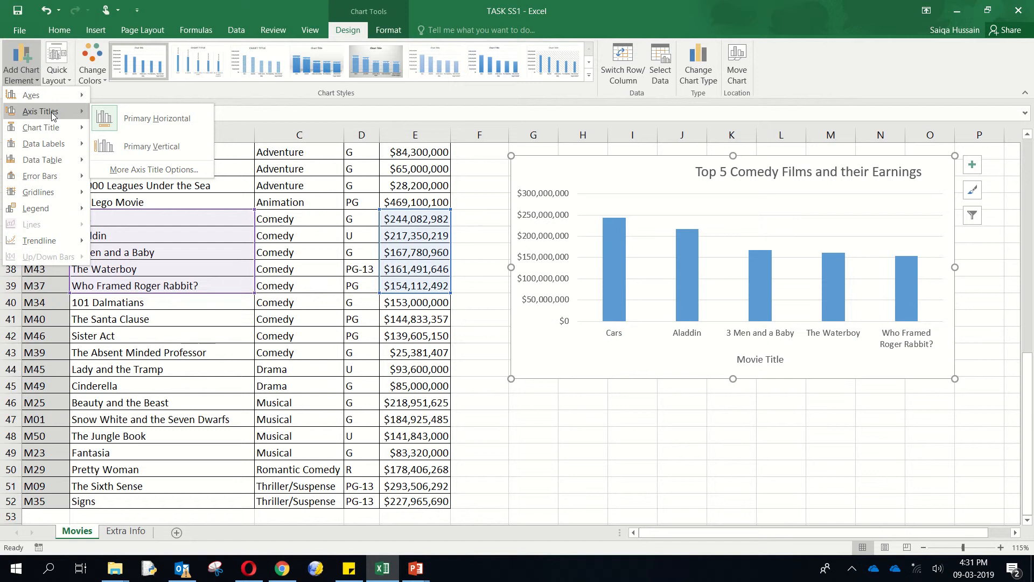
left_click(170, 146)
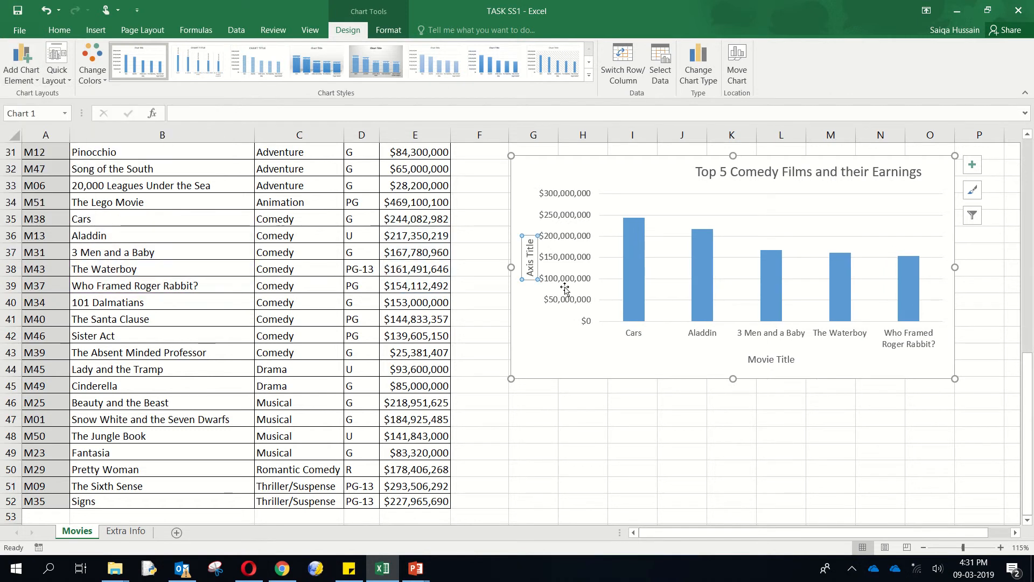
triple_click(535, 262)
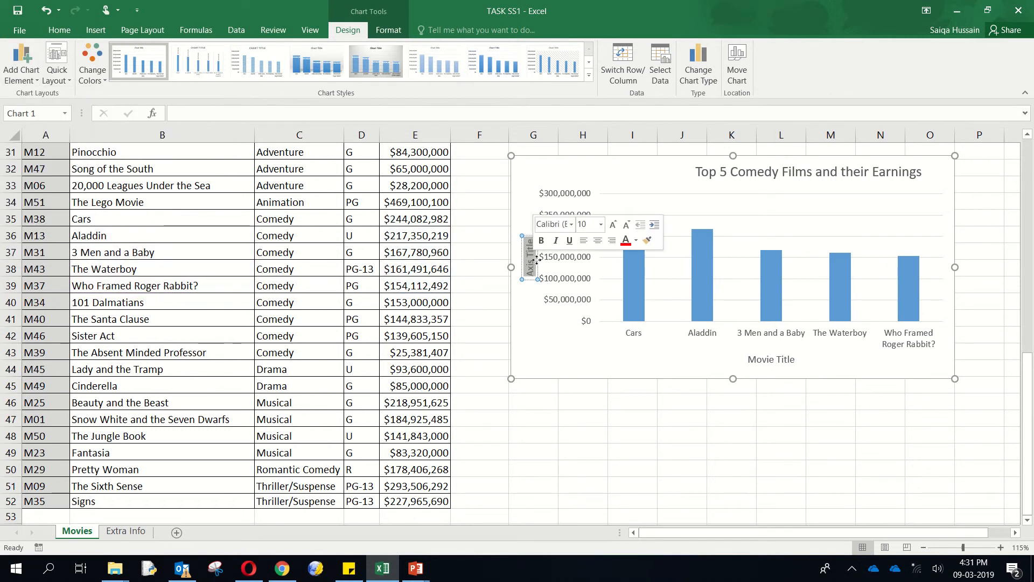
type("Total Earnings")
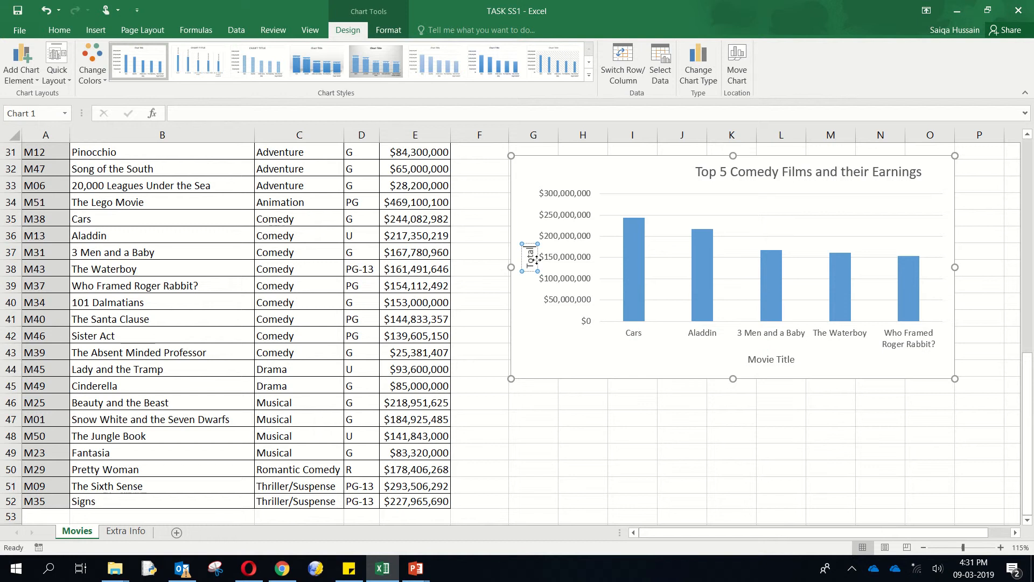
left_click(559, 418)
- Left-align the chart title's text and reposition the title so it is centred above the plot area
left_click(760, 172)
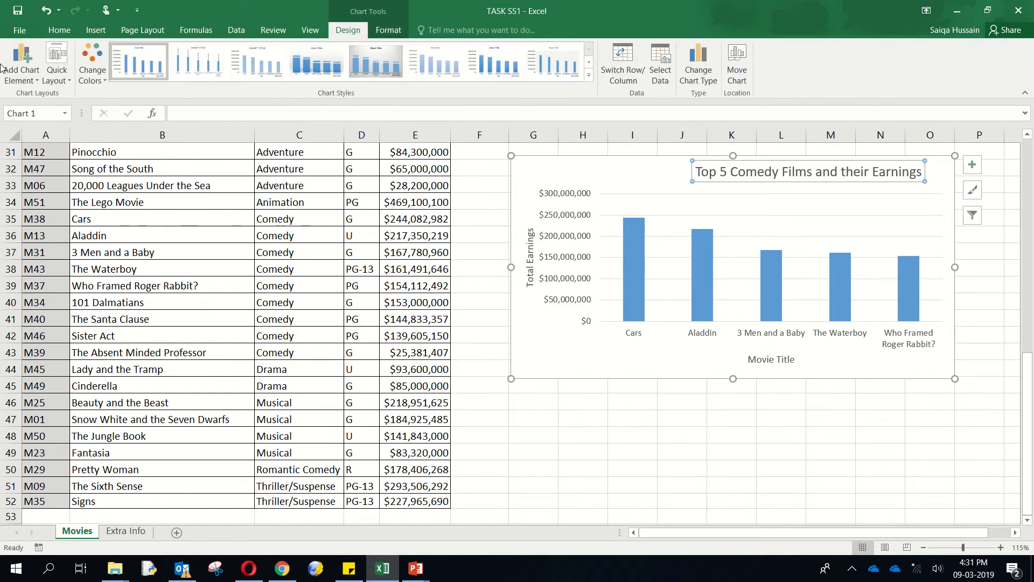
left_click(65, 32)
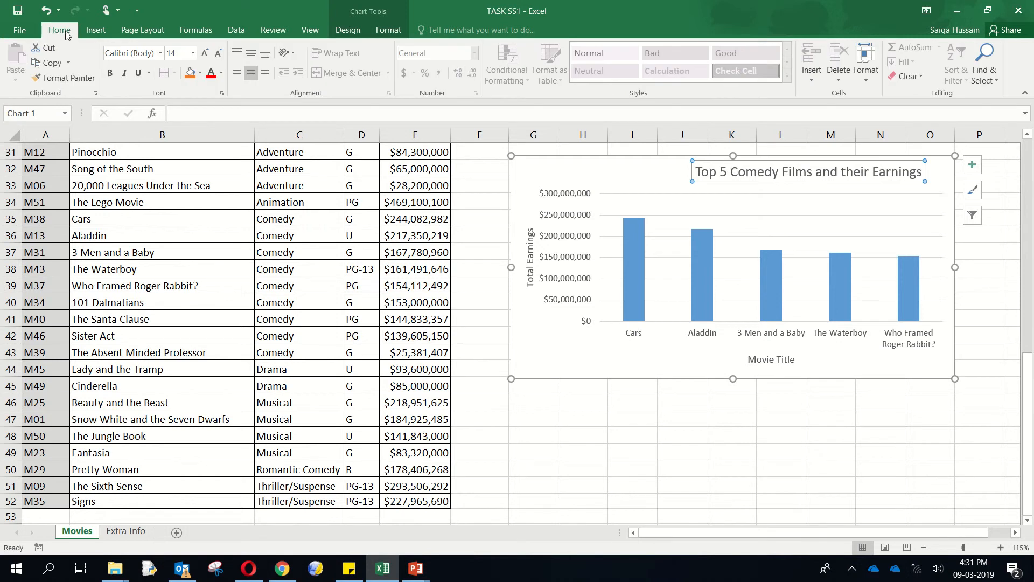
left_click(240, 77)
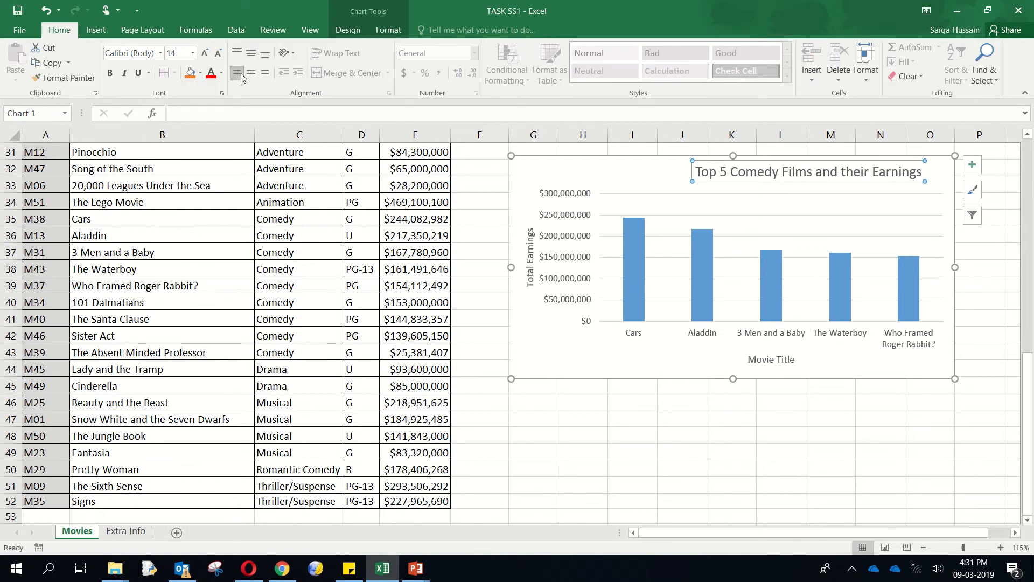
left_click(752, 194)
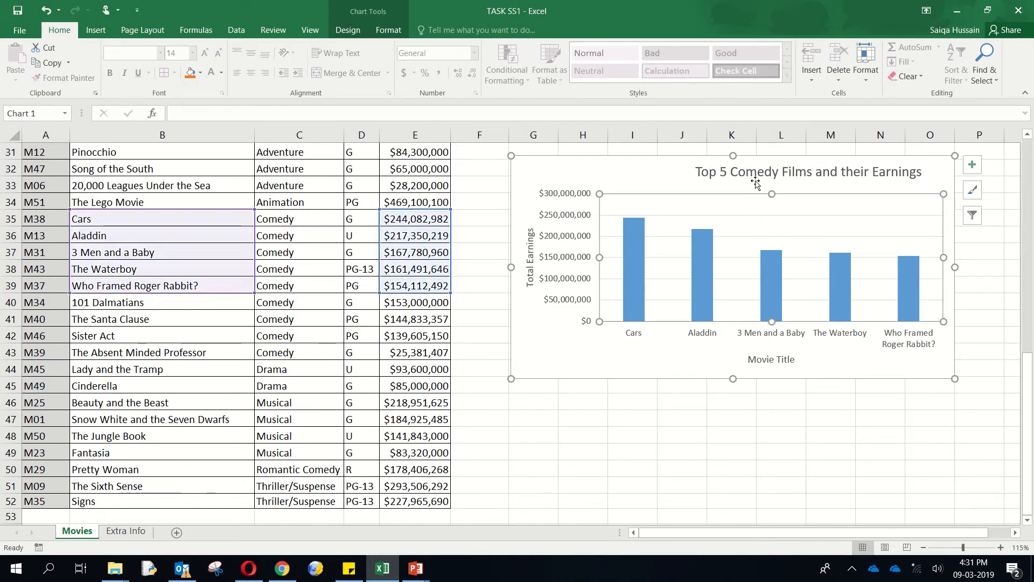
left_click(753, 182)
left_click_drag(750, 181, 685, 183)
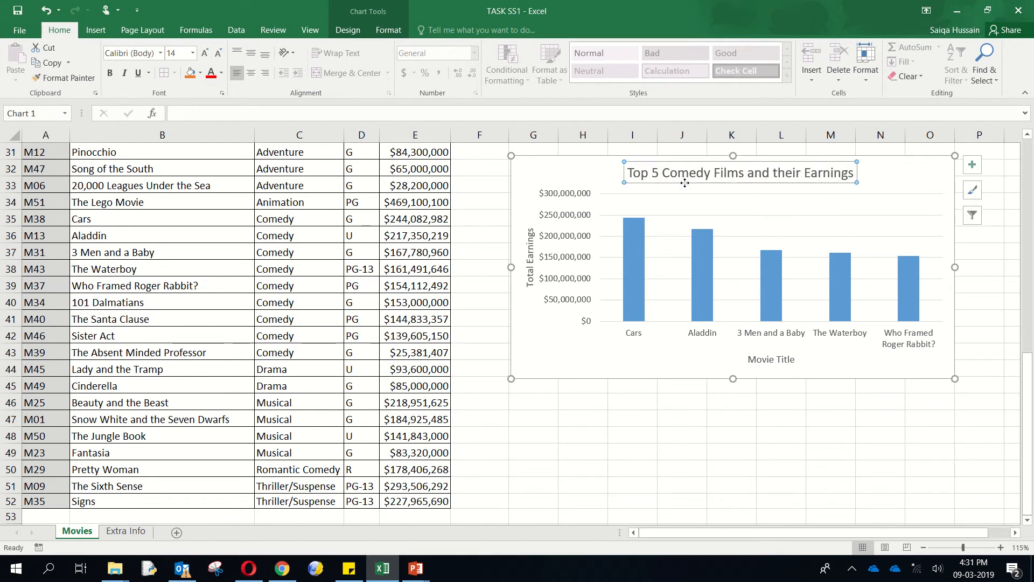
left_click(695, 439)
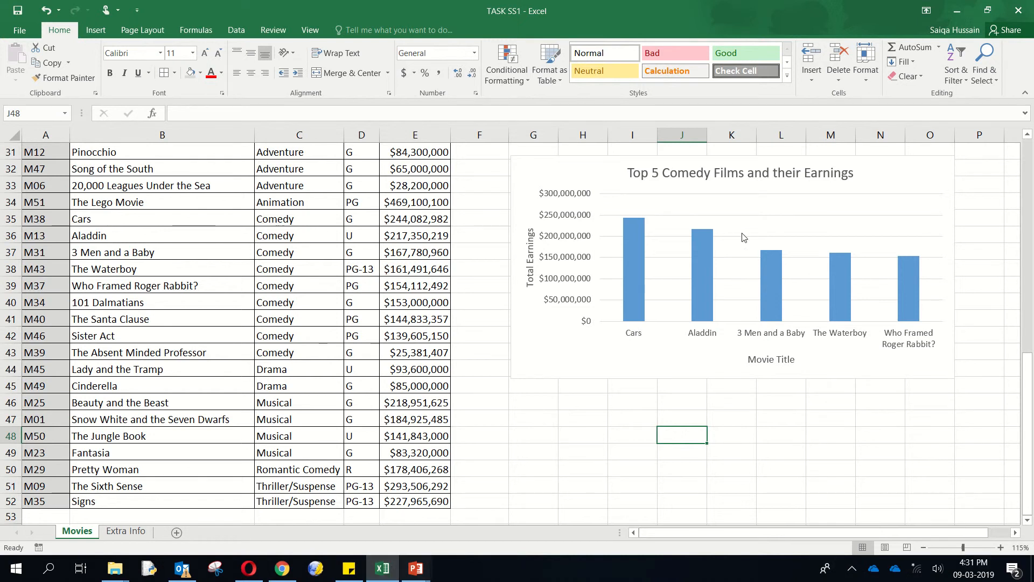
left_click(794, 178)
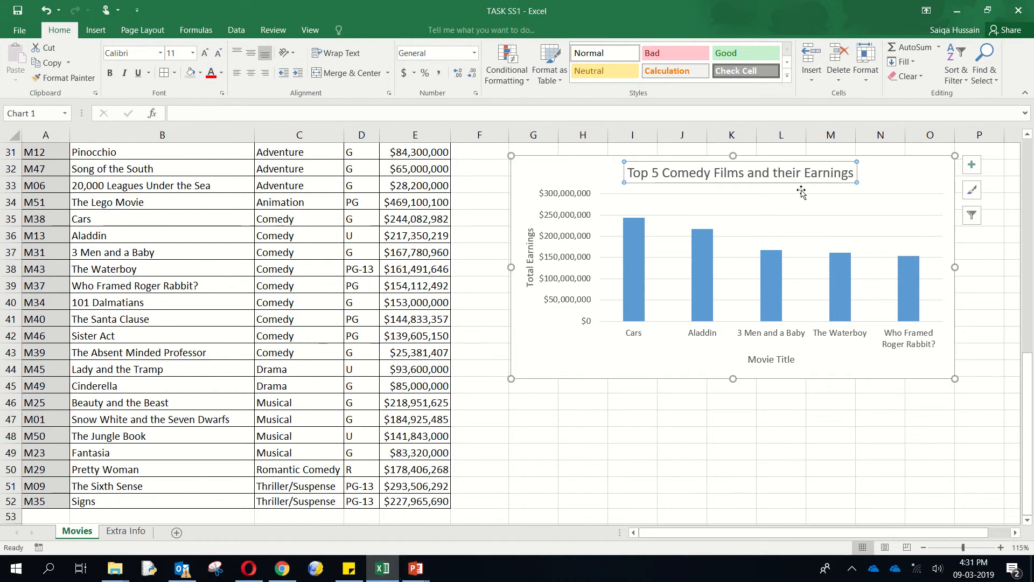
left_click(840, 183)
left_click_drag(839, 183, 842, 188)
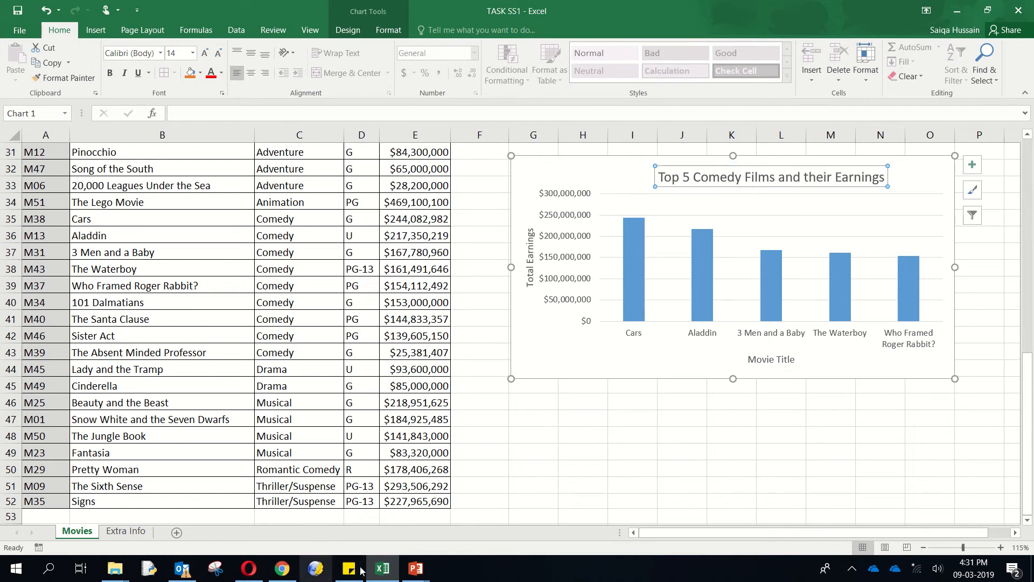
- Switch to PowerPoint to recheck the Part 3 title and axes labels requirement, and return to the Movies sheet in Excel
left_click(416, 567)
left_click(393, 521)
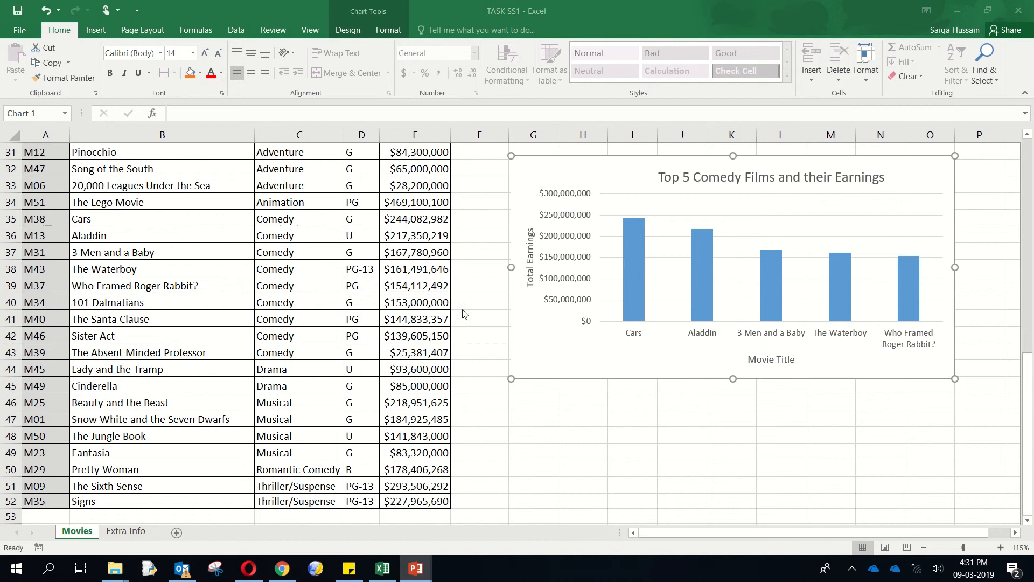
double_click(478, 243)
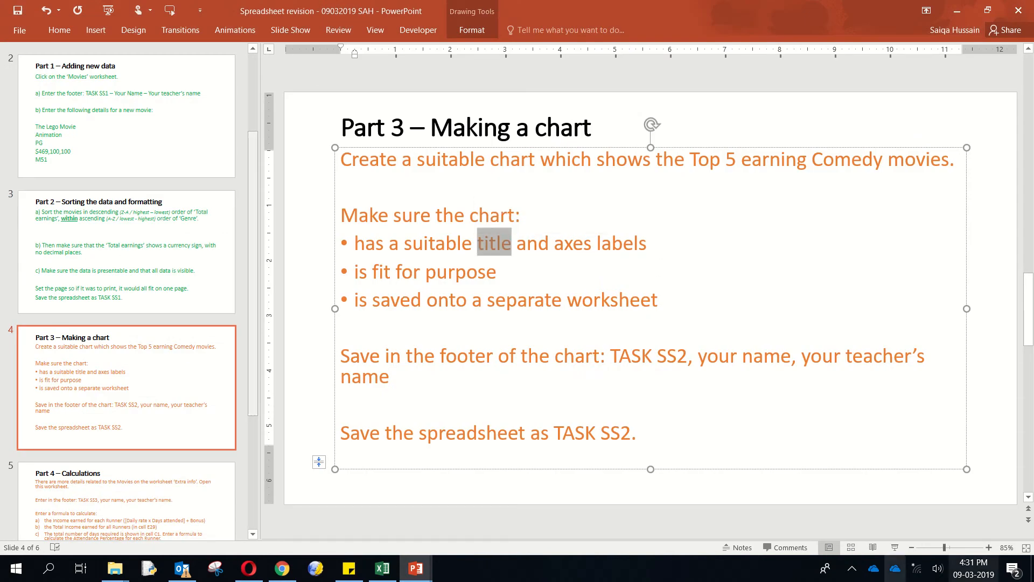
left_click(960, 14)
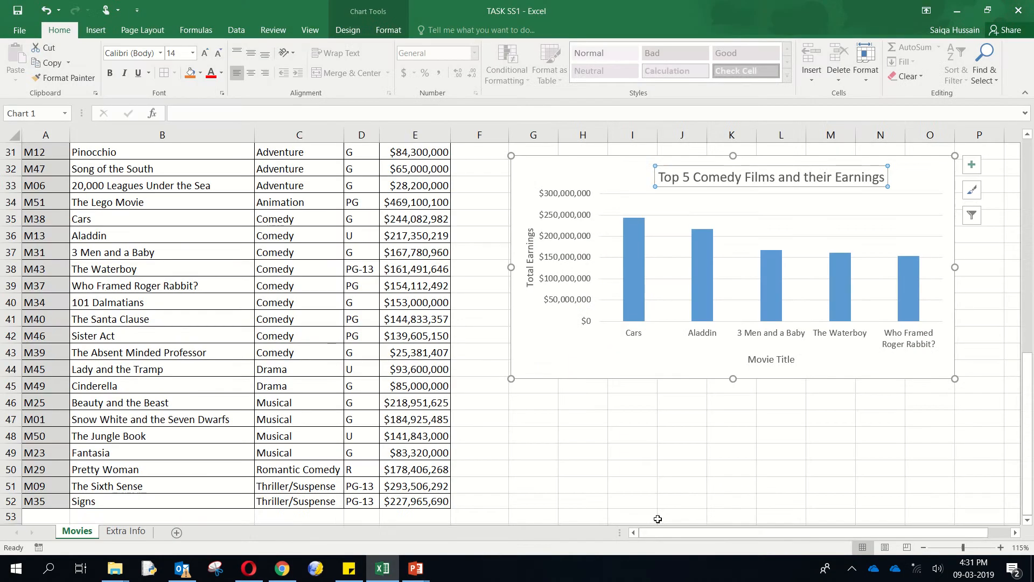
left_click(651, 468)
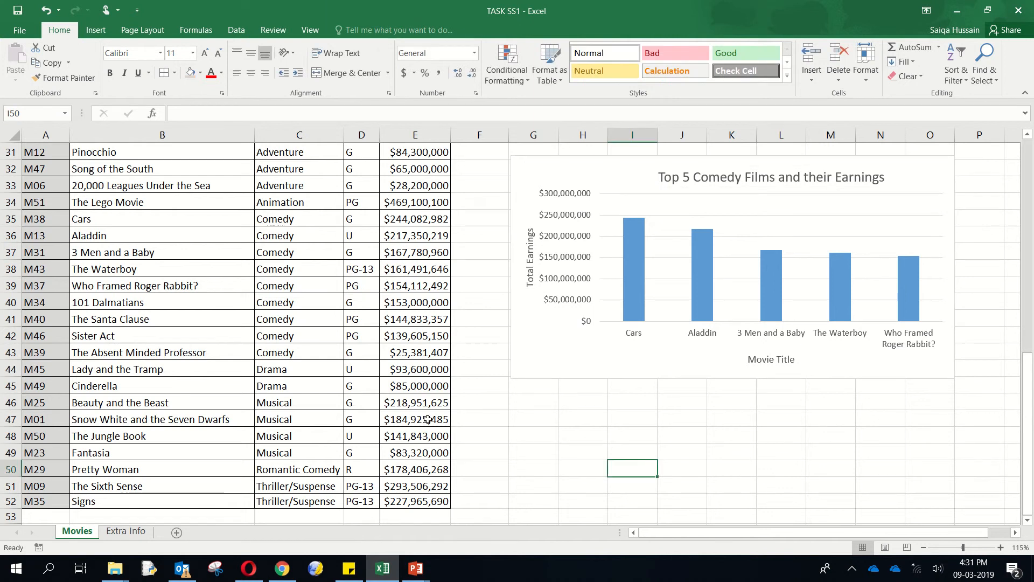
left_click(178, 190)
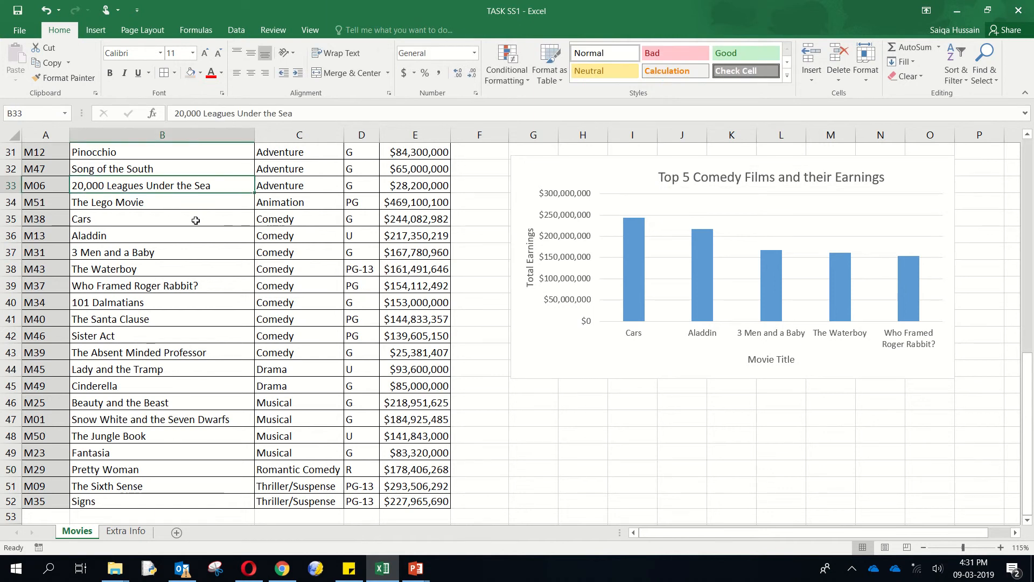
- Try a 2-D pie chart of the top five comedy movies and their earnings, and delete it
left_click_drag(195, 220, 203, 283)
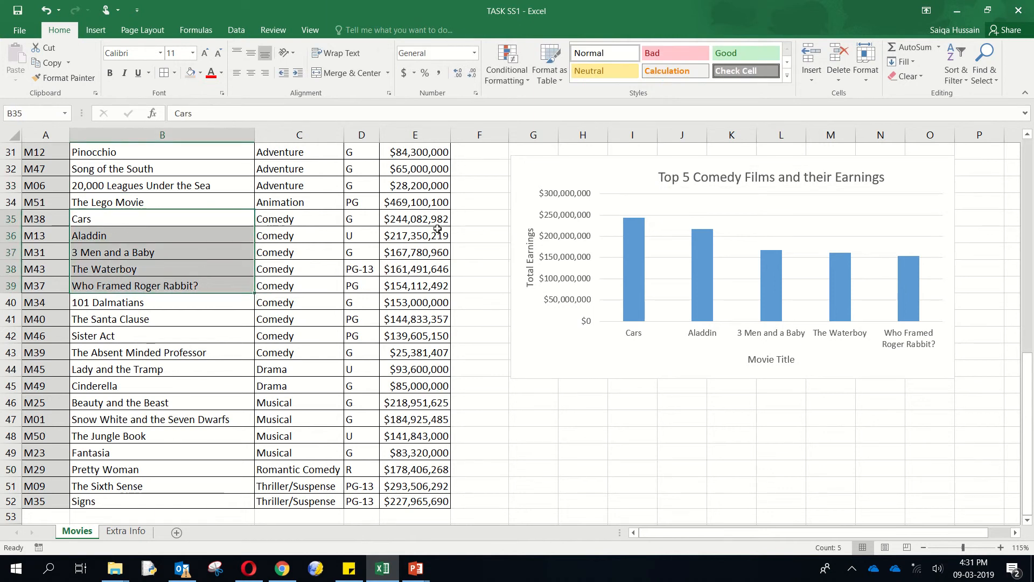
left_click_drag(424, 220, 408, 287)
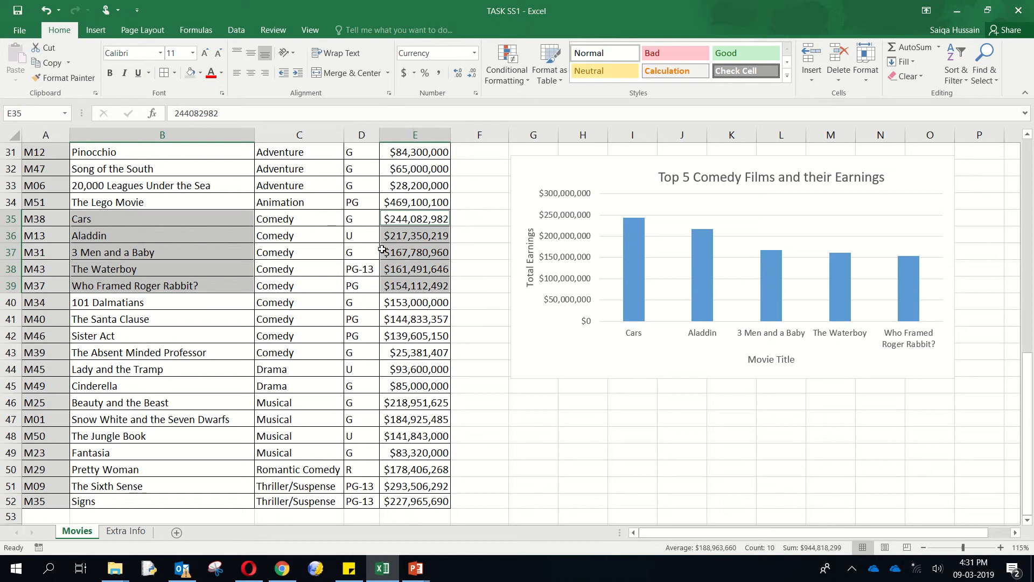
left_click(95, 29)
left_click(452, 76)
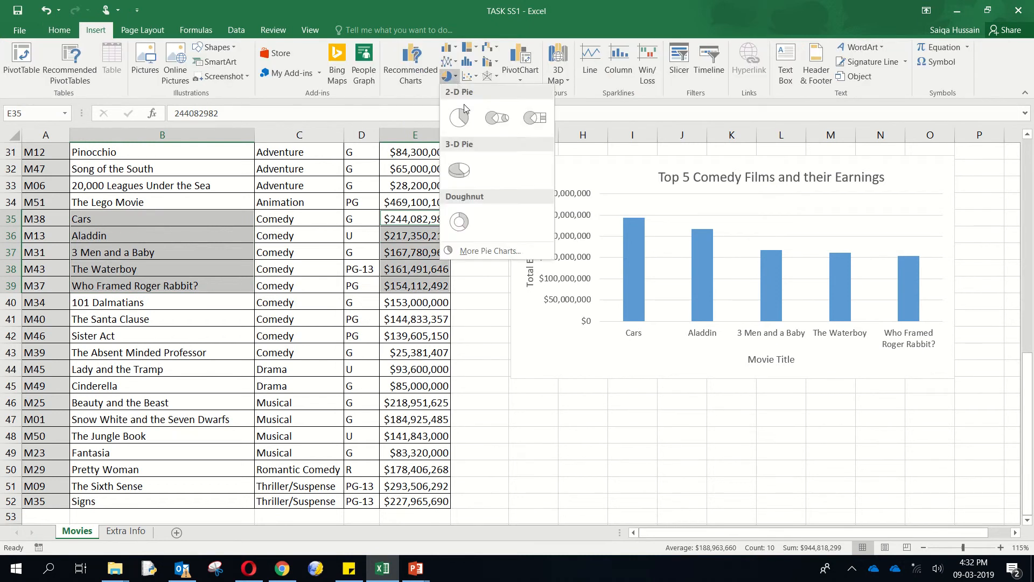
left_click(467, 108)
left_click_drag(684, 290, 484, 323)
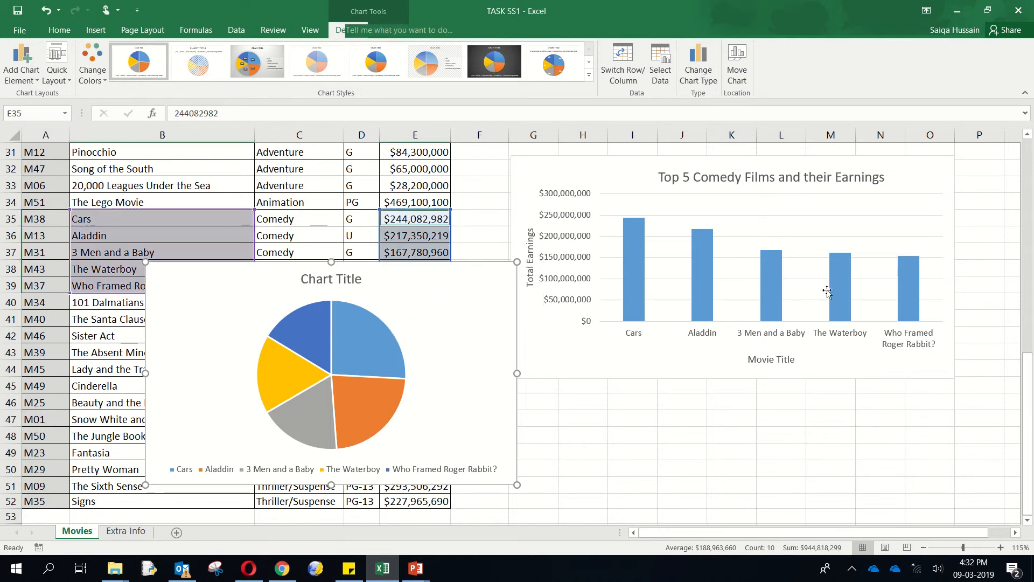
key("Delete")
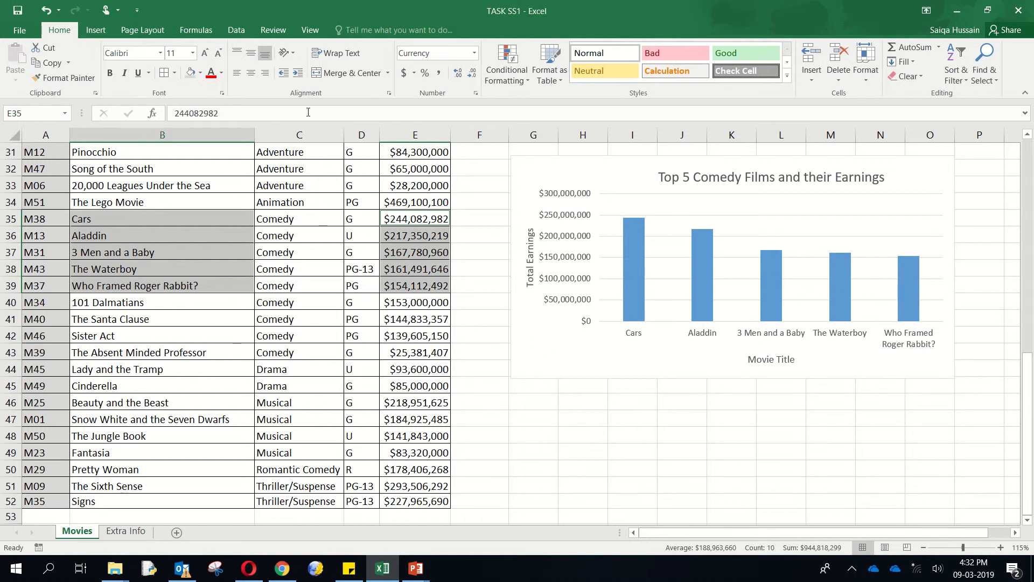
left_click(94, 30)
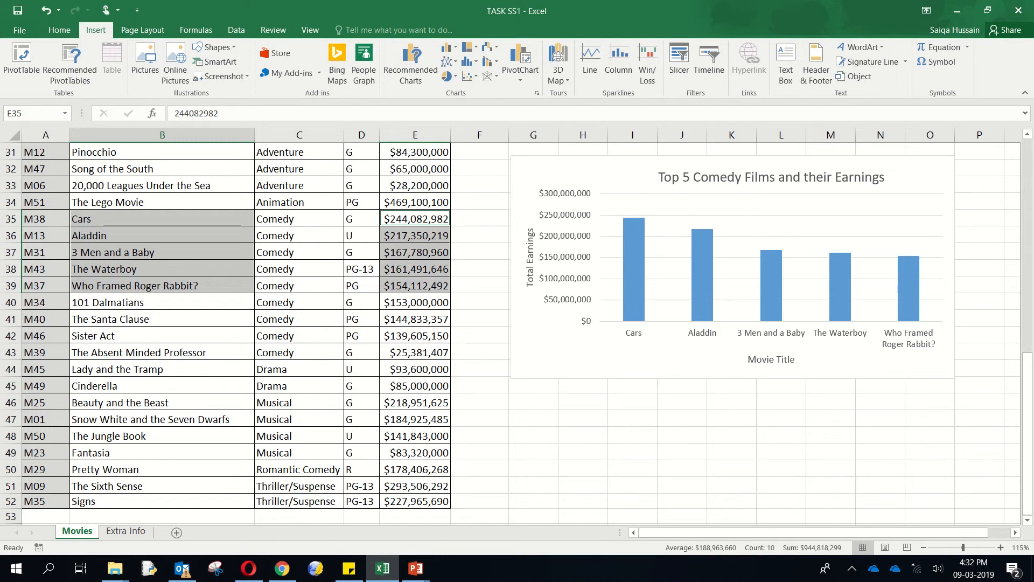
- Switch to PowerPoint to review the Part 3 fit-for-purpose and separate worksheet requirements, and return to the Movies sheet in Excel
left_click(425, 572)
left_click(426, 573)
mouse_move(427, 569)
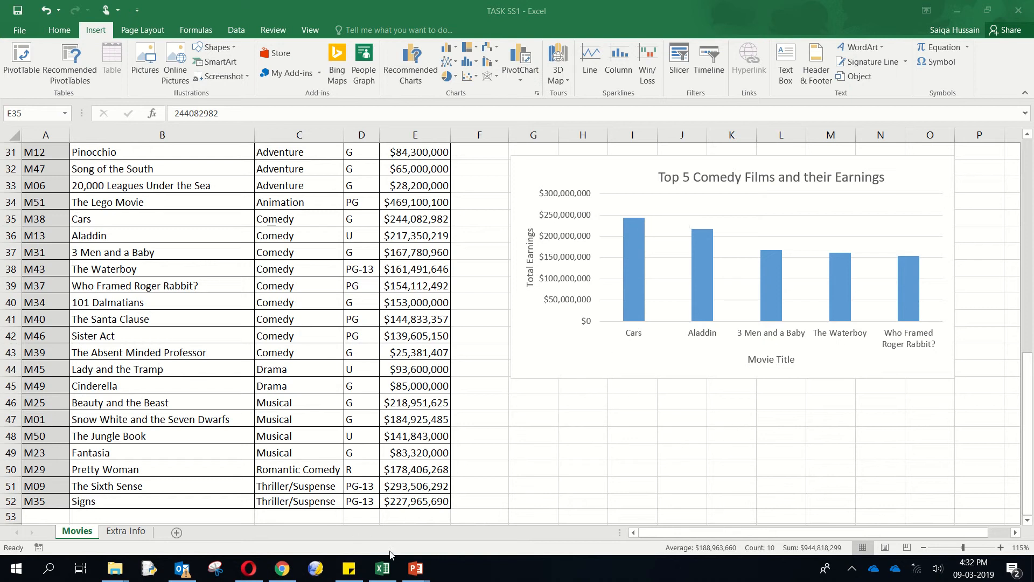
left_click(345, 500)
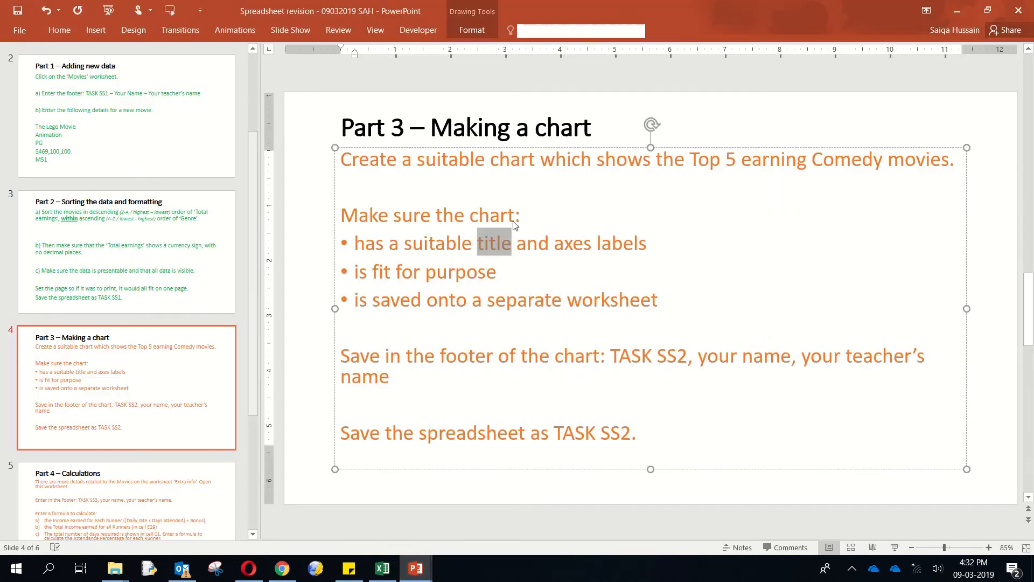
triple_click(423, 273)
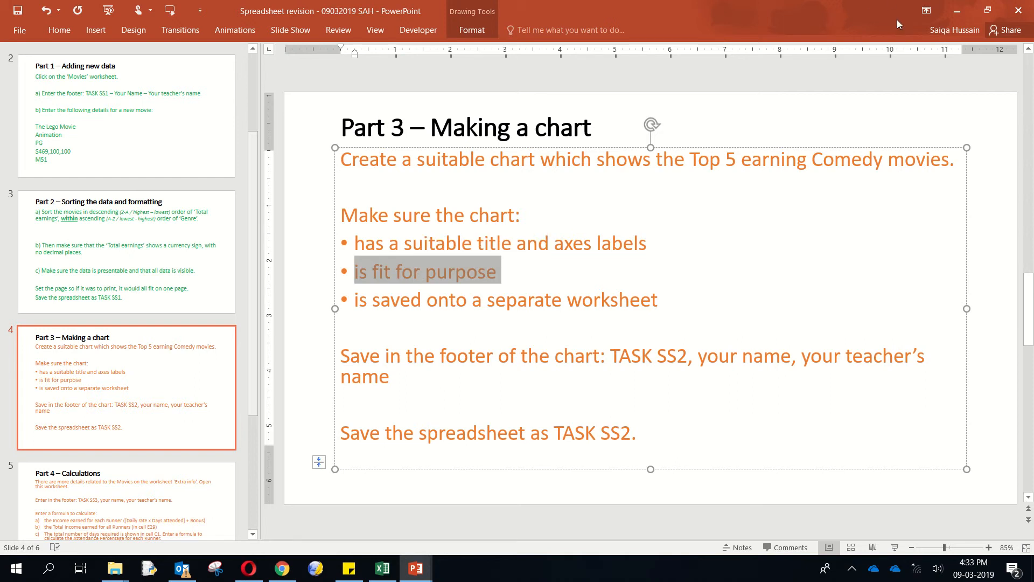
double_click(531, 302)
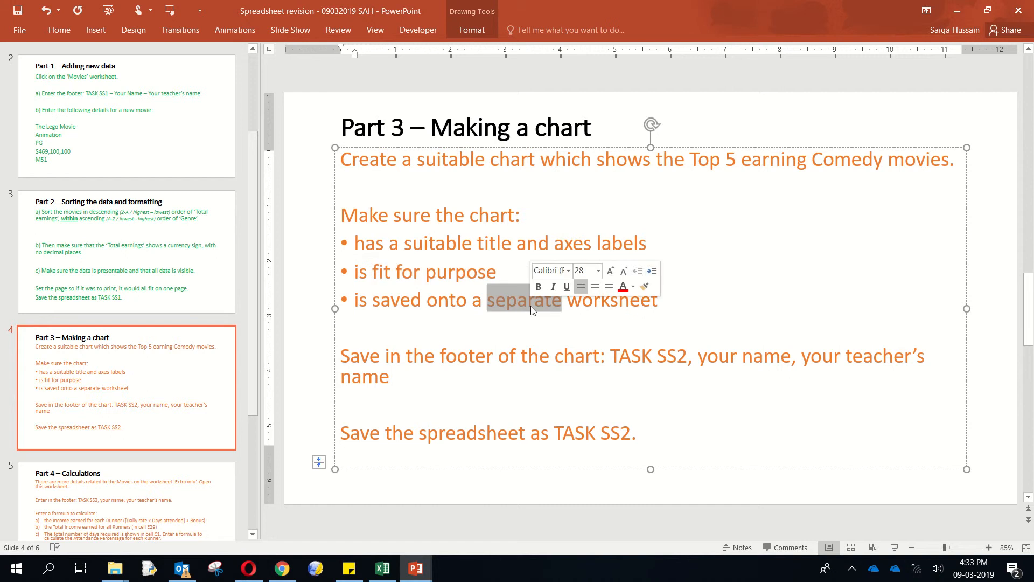
left_click_drag(641, 300, 323, 299)
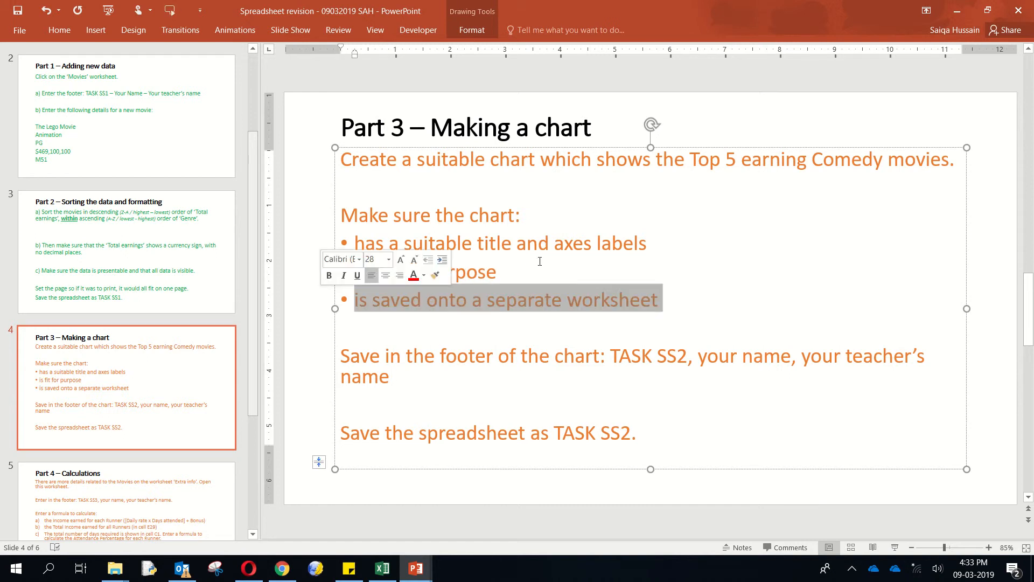
left_click(958, 12)
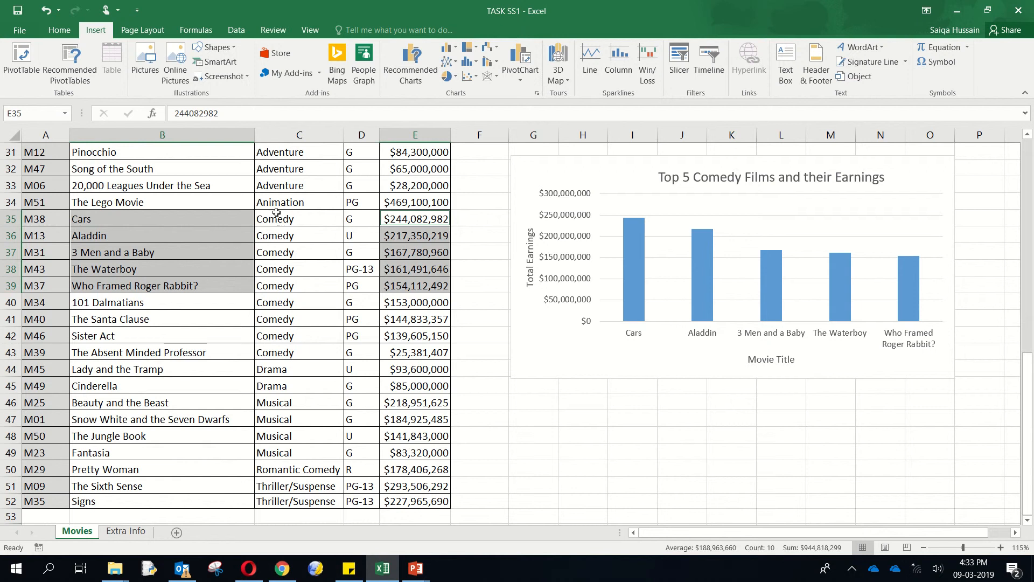
- Set the font size of the movie name labels on the chart's horizontal axis to 8
left_click(634, 337)
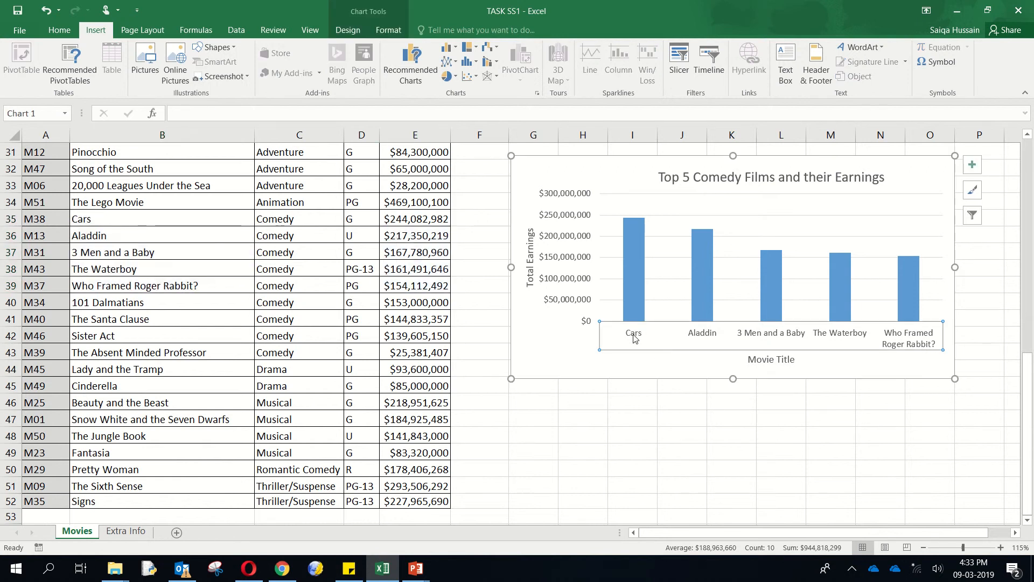
left_click(60, 30)
left_click(204, 54)
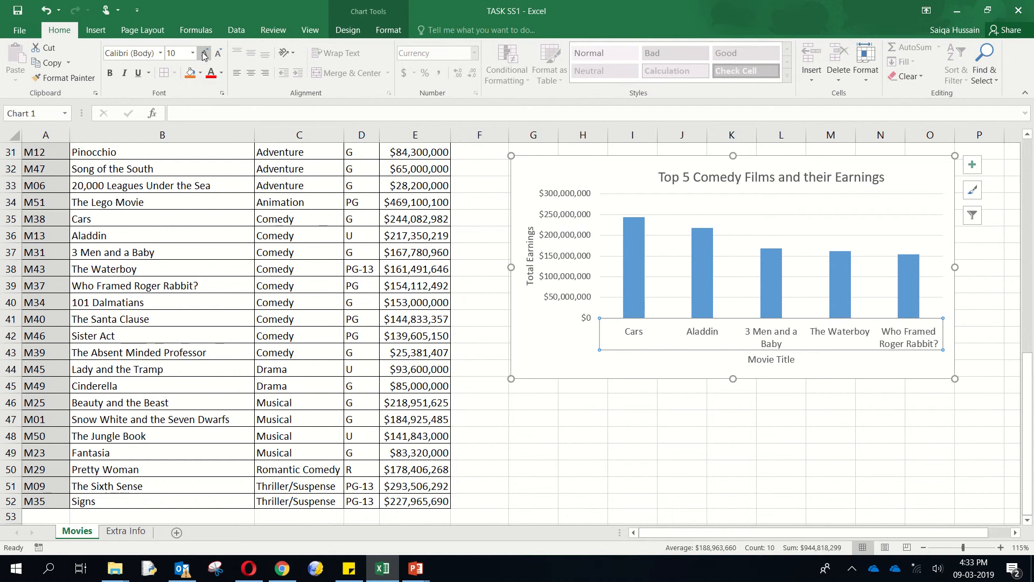
left_click(204, 54)
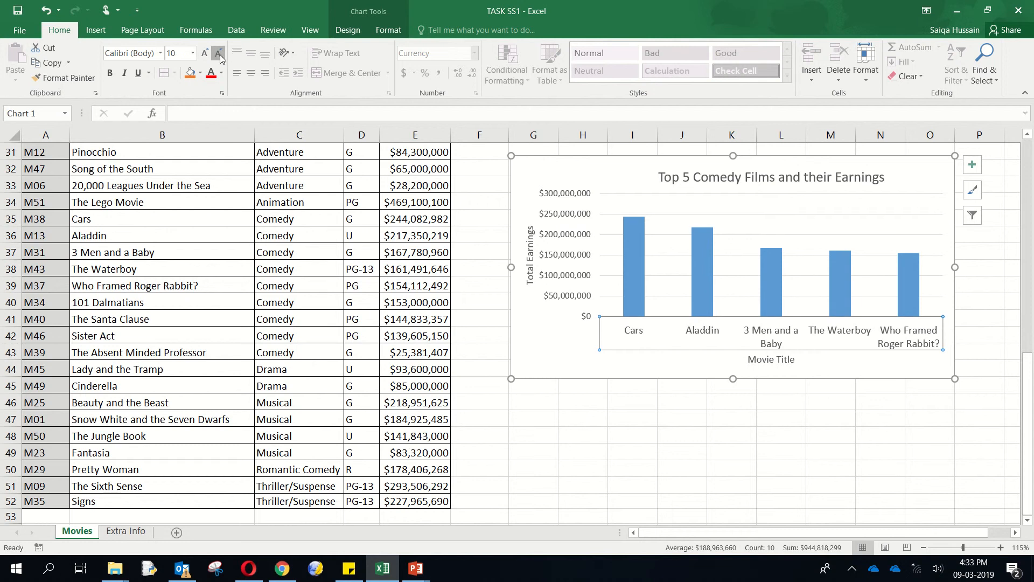
left_click(219, 54)
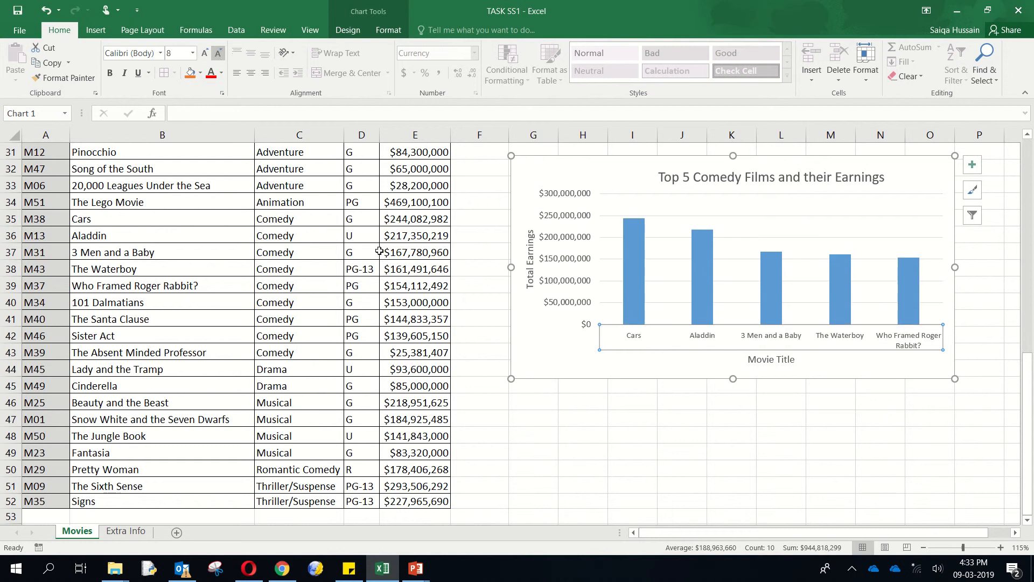
left_click(586, 435)
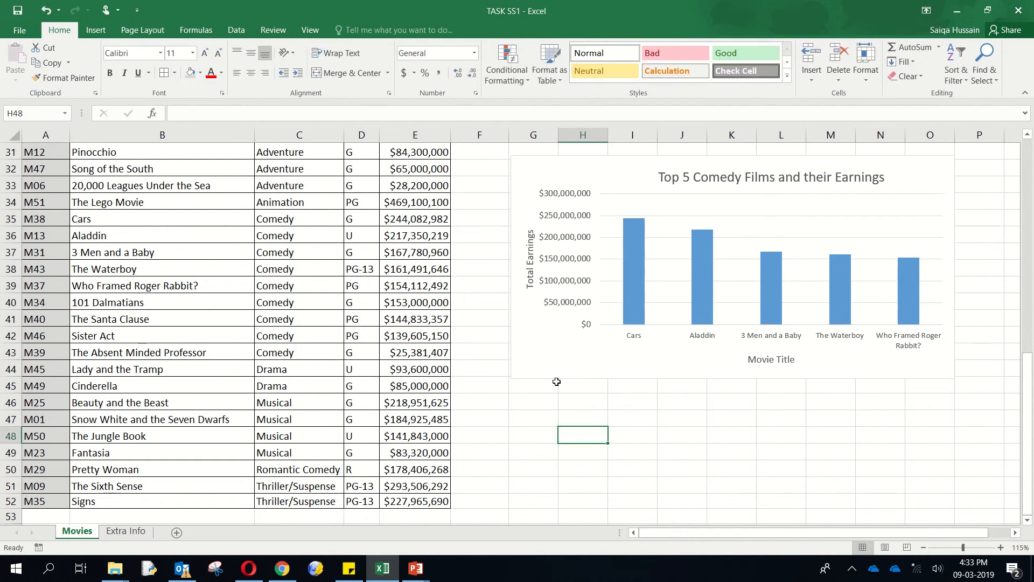
- Move the comedy films chart to a new sheet named Chart1
left_click(535, 356)
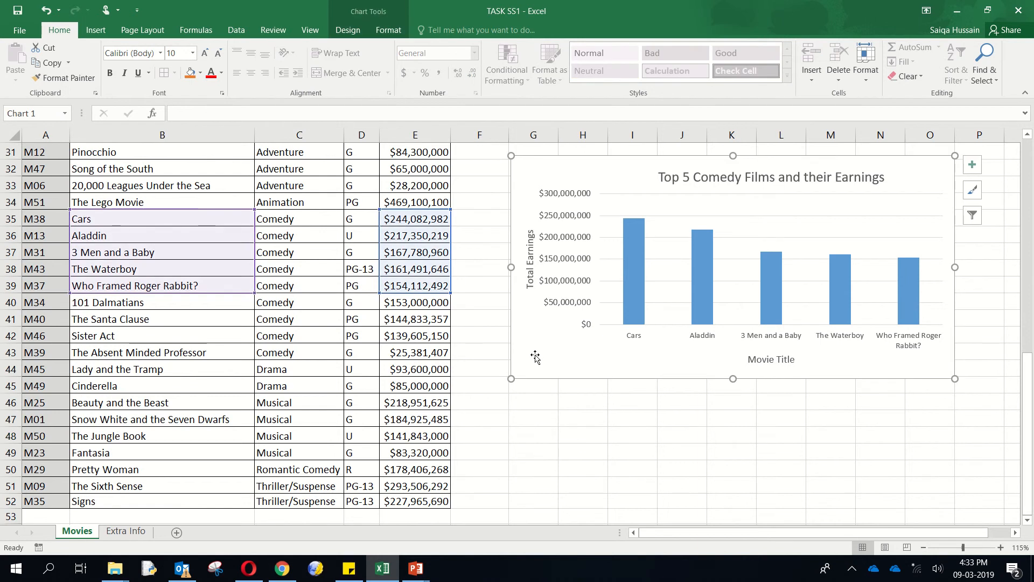
right_click(536, 355)
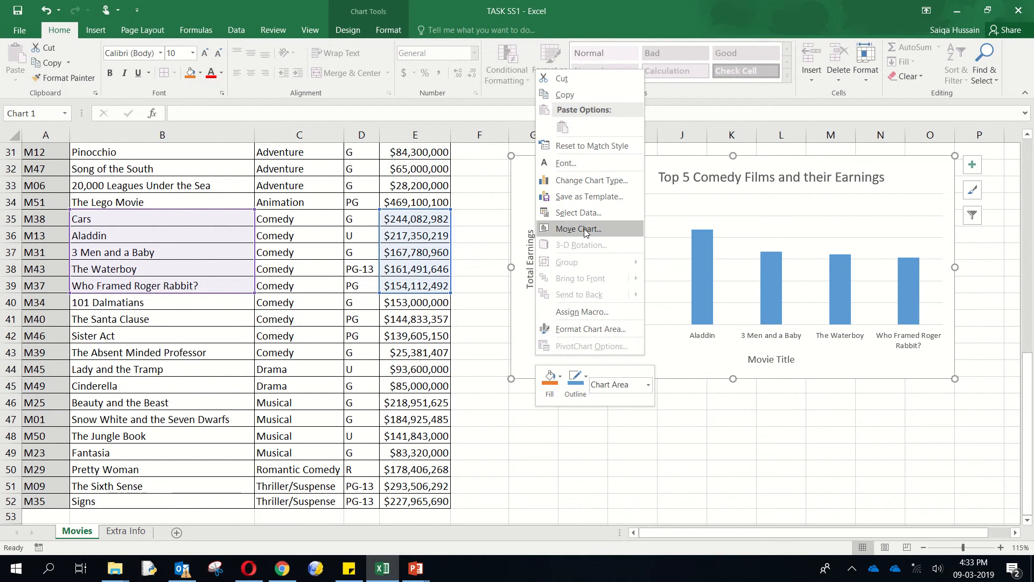
left_click(615, 229)
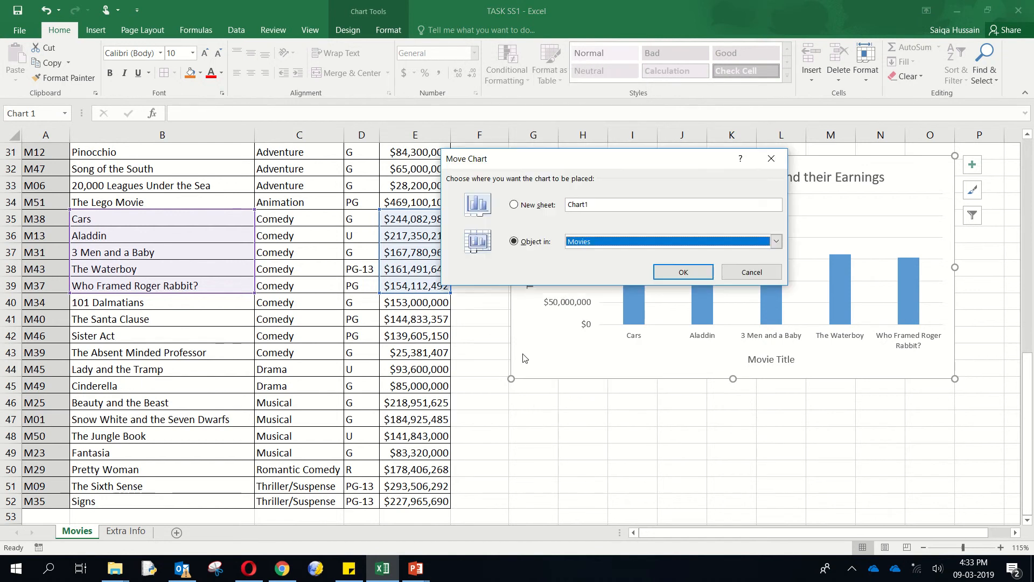
left_click(549, 205)
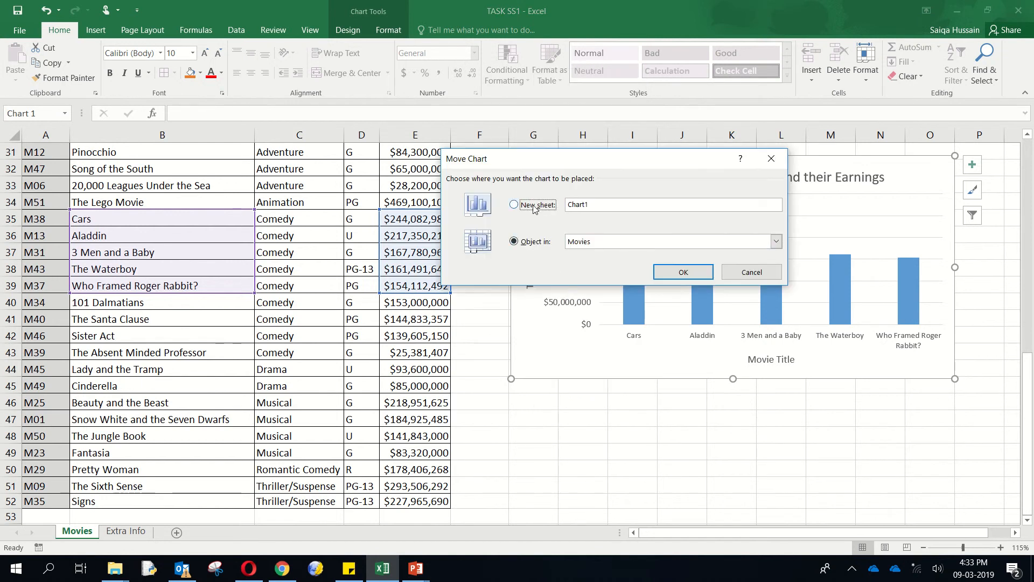
left_click(533, 208)
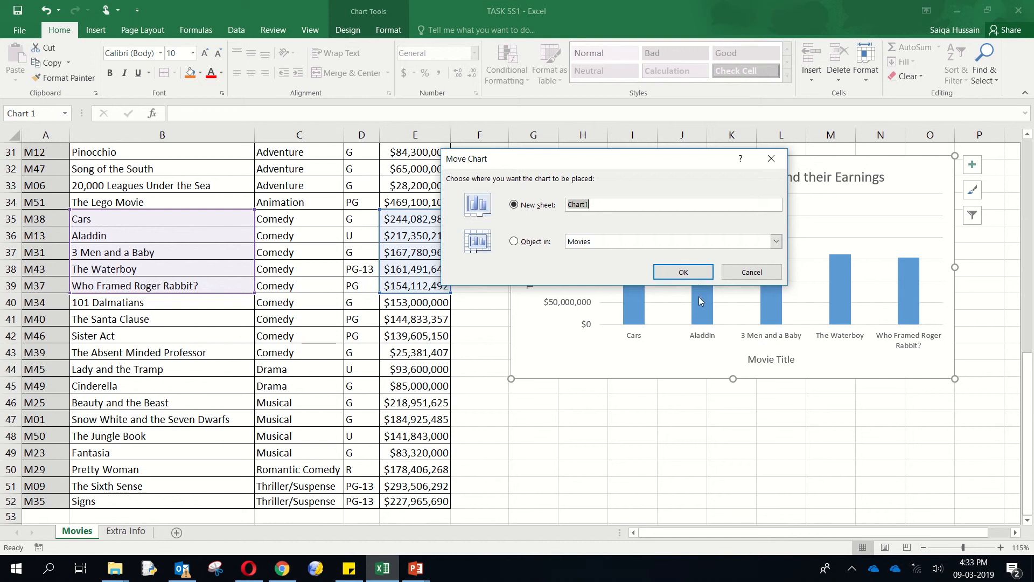
left_click(697, 275)
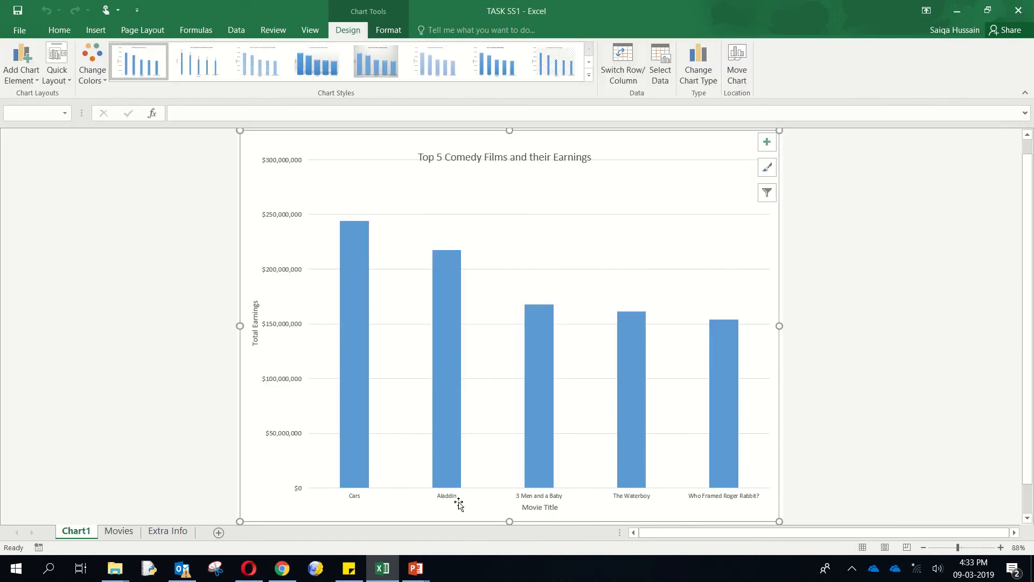
- Look through the workbook's sheets and place the Chart1 sheet after Extra Info
left_click(120, 530)
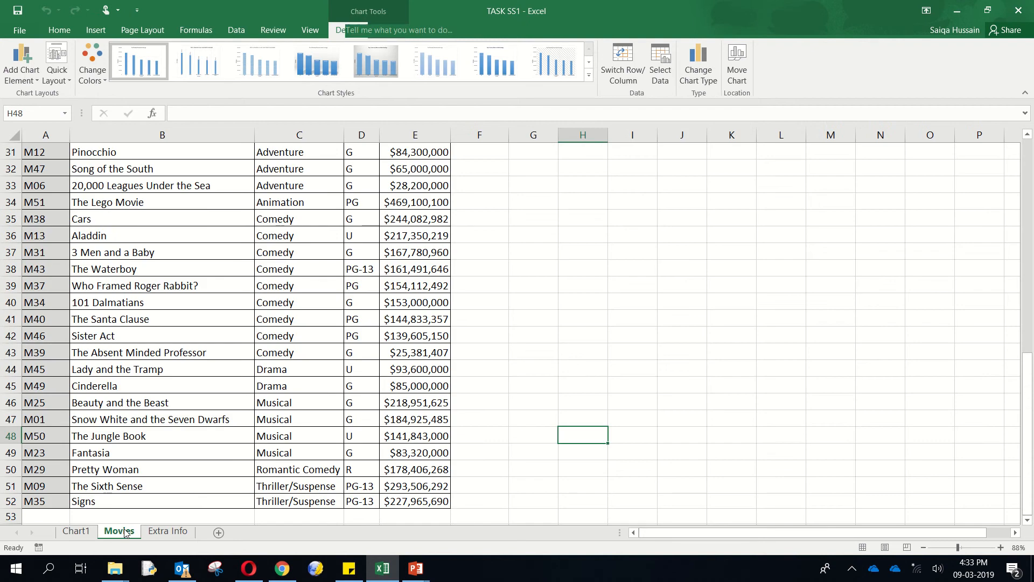
left_click(183, 534)
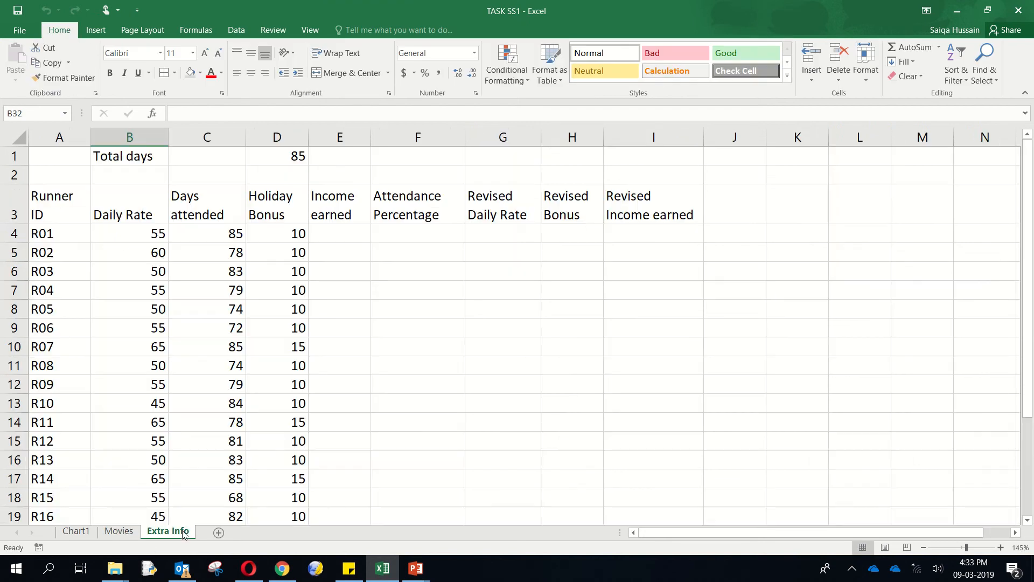
left_click(118, 531)
left_click(74, 530)
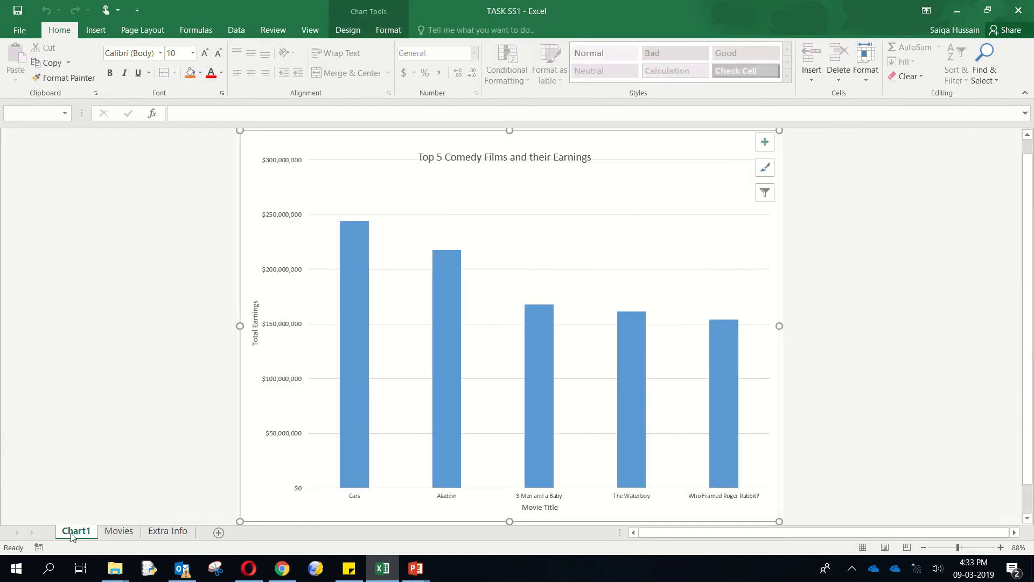
left_click_drag(205, 531, 204, 532)
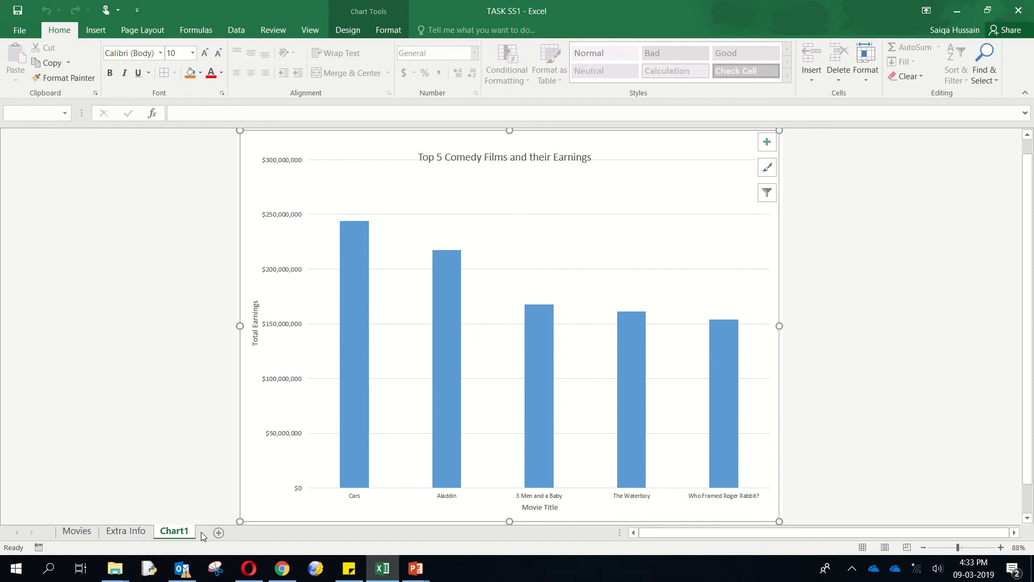
- Try to make the chart title on the Chart1 sheet bold
left_click(669, 183)
scroll(669, 183, "up", 1)
scroll(669, 183, "down", 1)
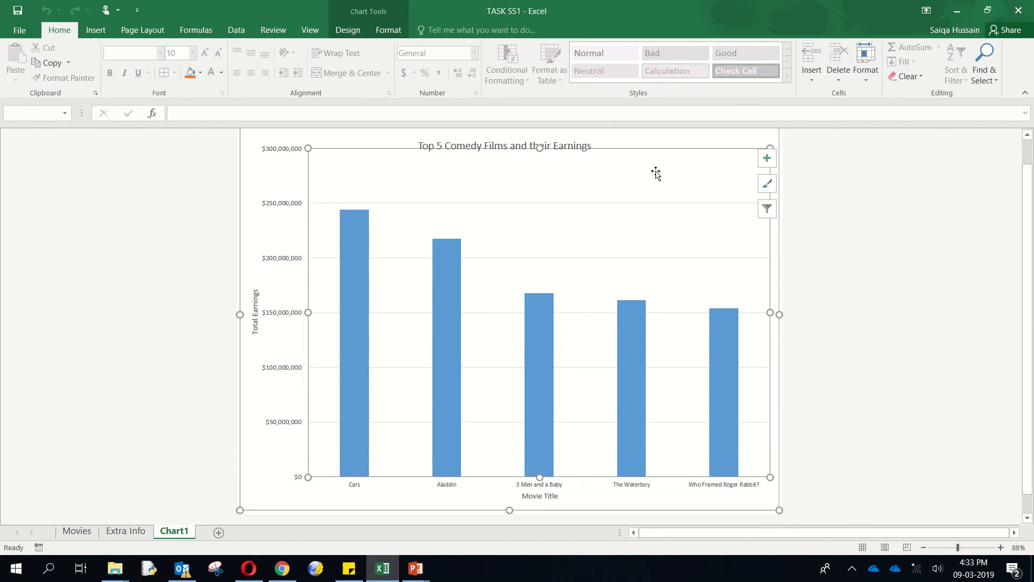
left_click(581, 146)
double_click(582, 147)
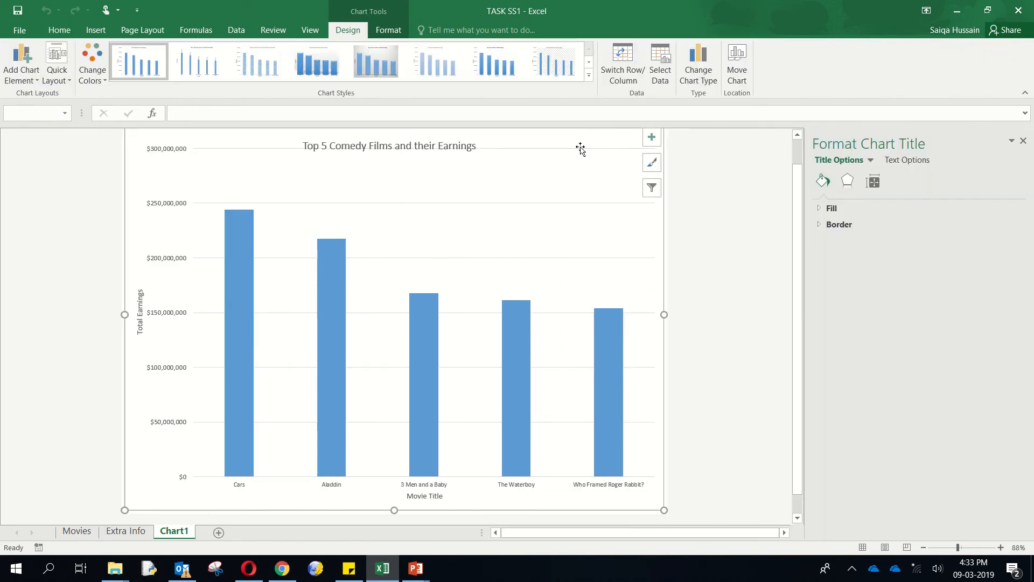
left_click(579, 145)
left_click(380, 143)
left_click_drag(382, 141, 304, 157)
left_click(317, 143)
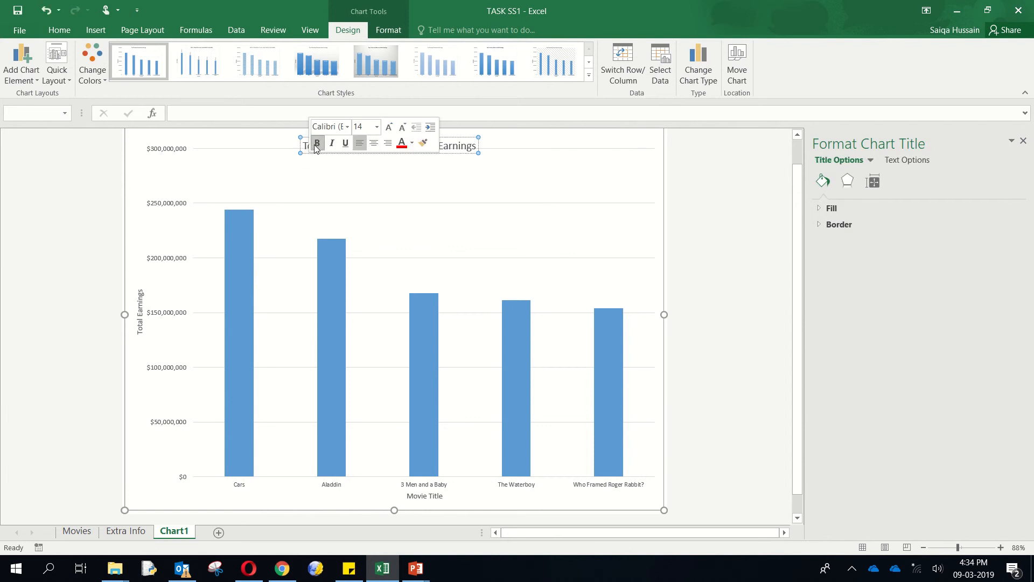
left_click(323, 158)
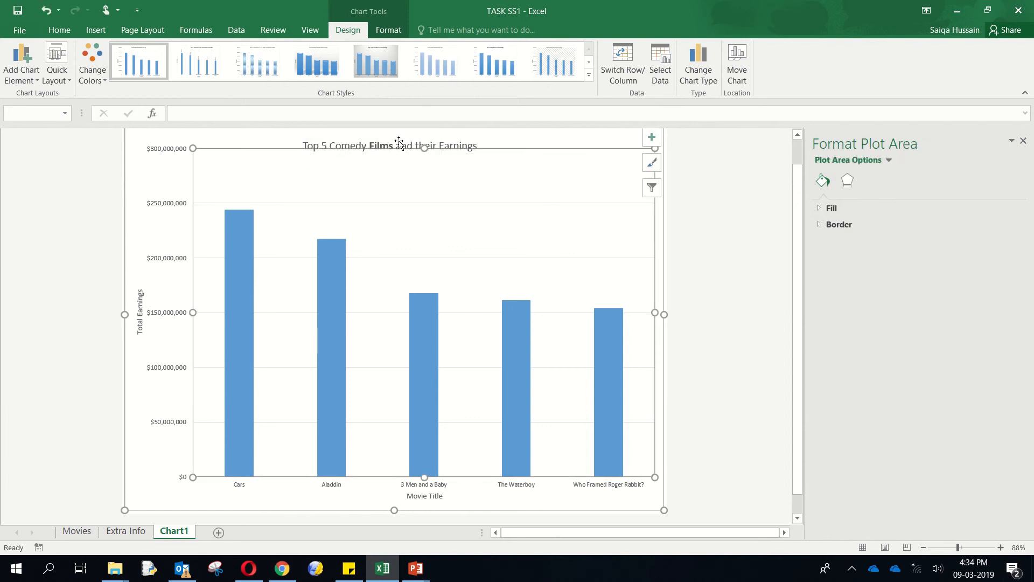
- Make the entire chart title "Top 5 Comedy Films and their Earnings" bold and increase its font size
left_click(327, 145)
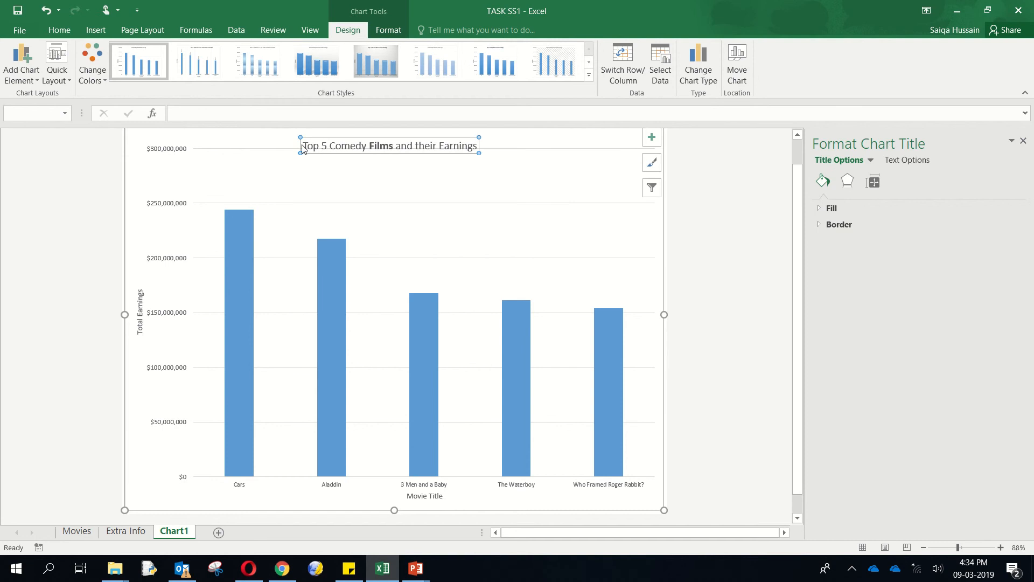
left_click_drag(305, 144, 484, 156)
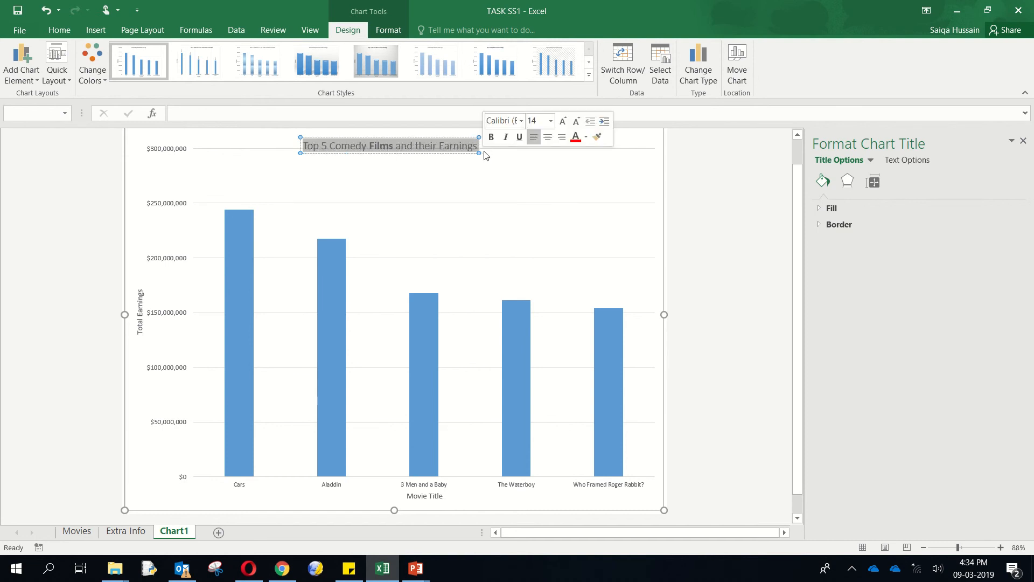
left_click(491, 137)
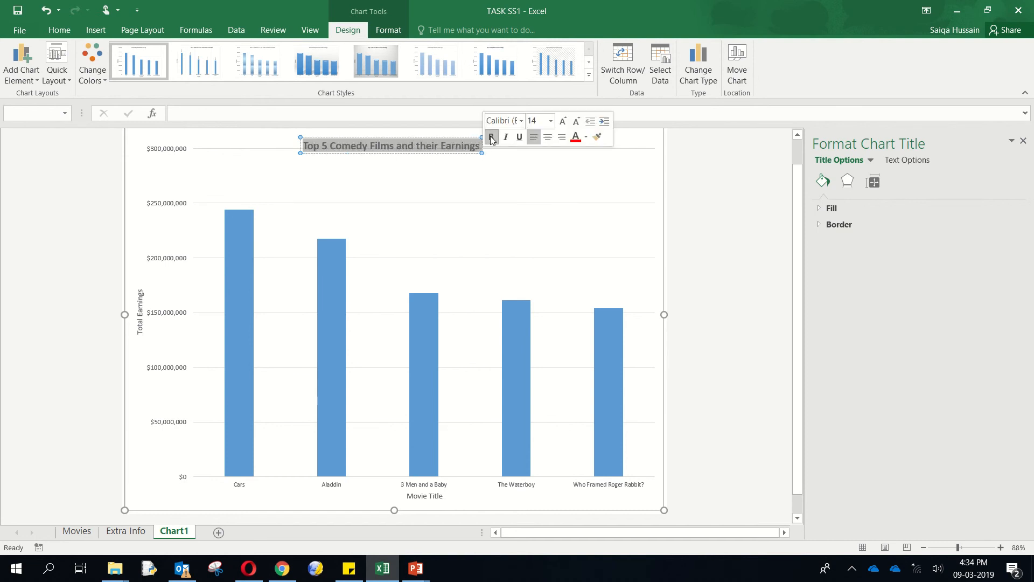
left_click(563, 122)
left_click(576, 122)
left_click(722, 234)
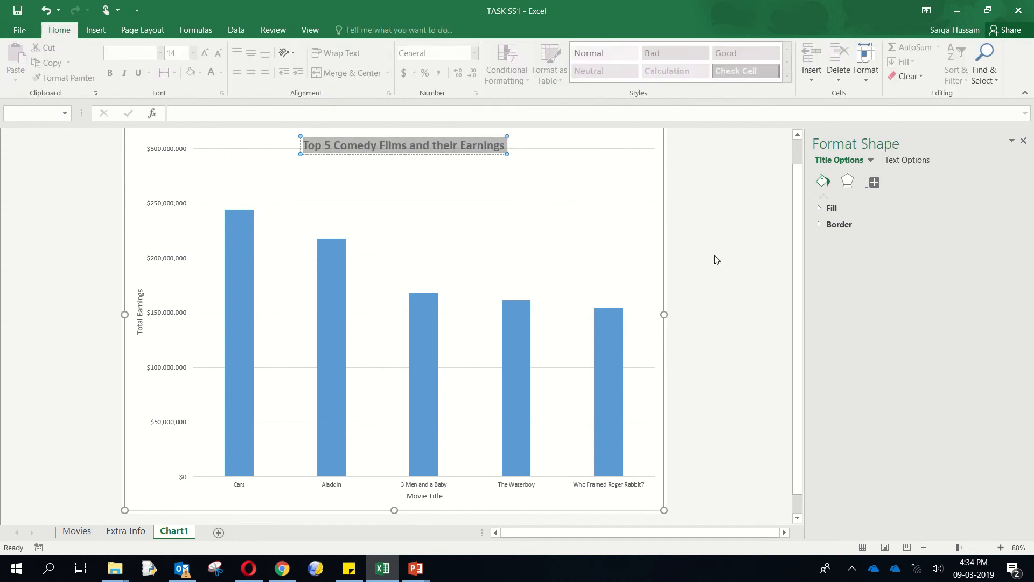
- Switch to the Spreadsheet revision presentation in PowerPoint, check the Part 3 chart footer requirement, and return to the workbook
left_click(1023, 141)
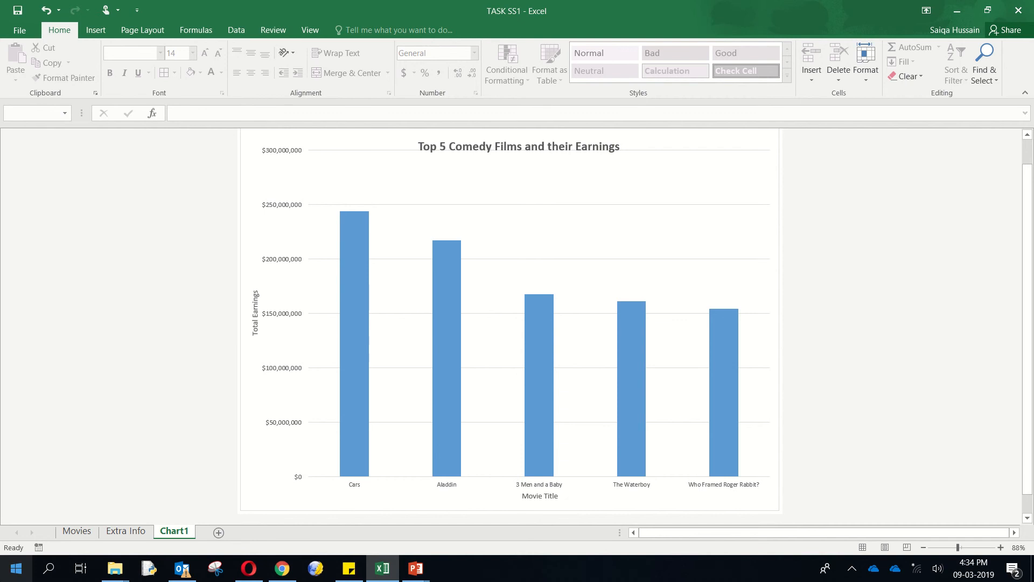
left_click(415, 572)
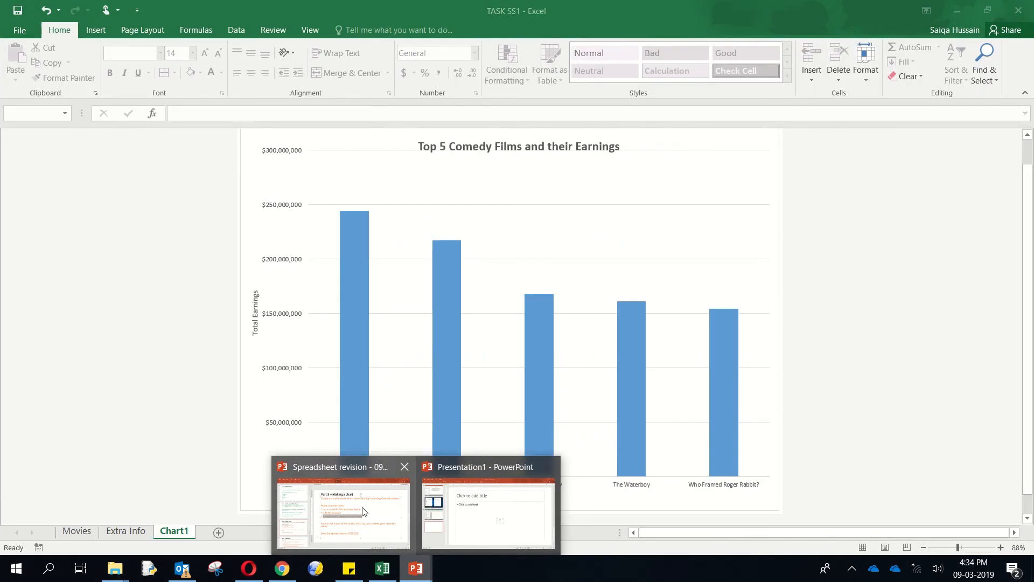
left_click(363, 512)
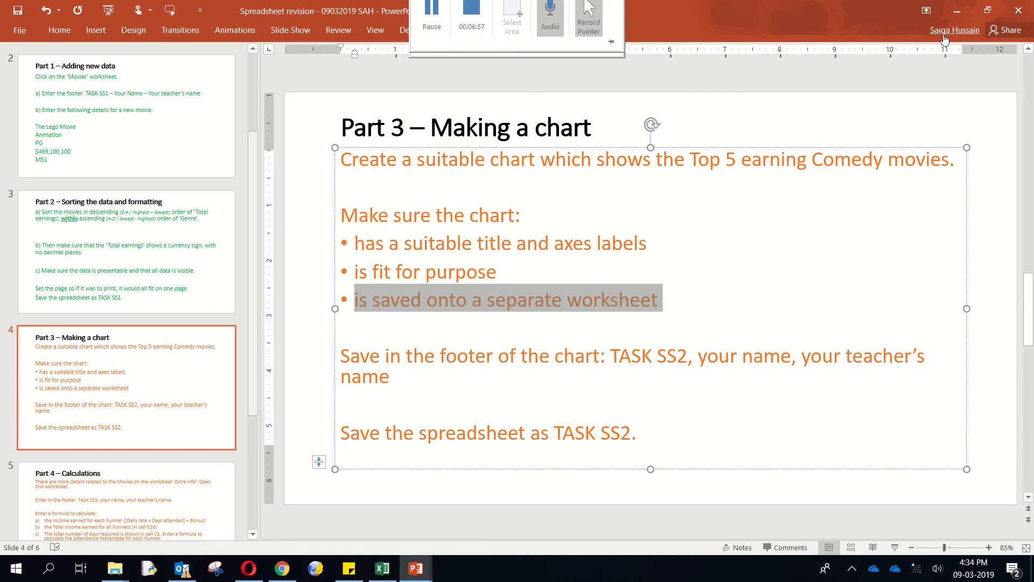
left_click(939, 13)
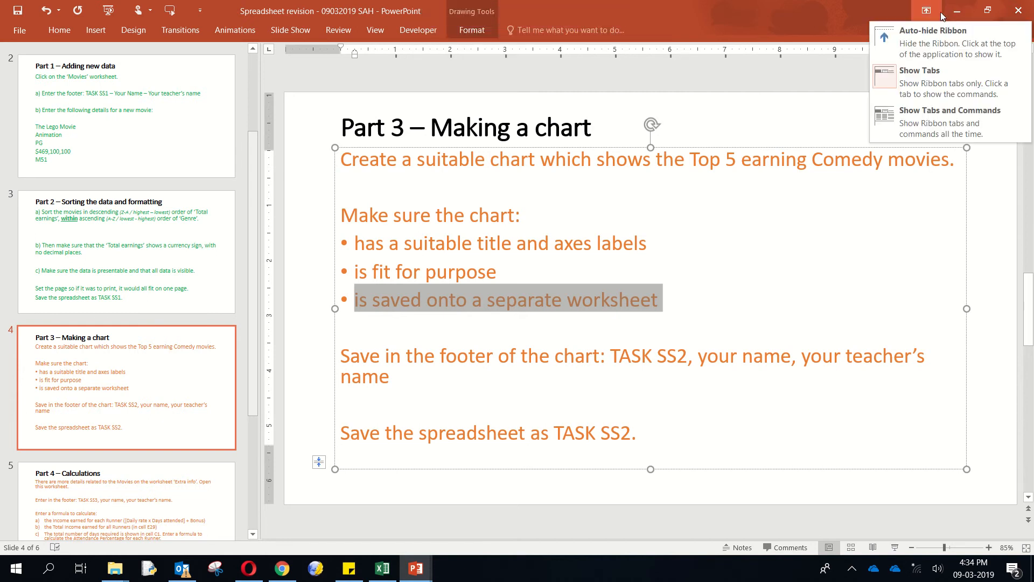
left_click(956, 13)
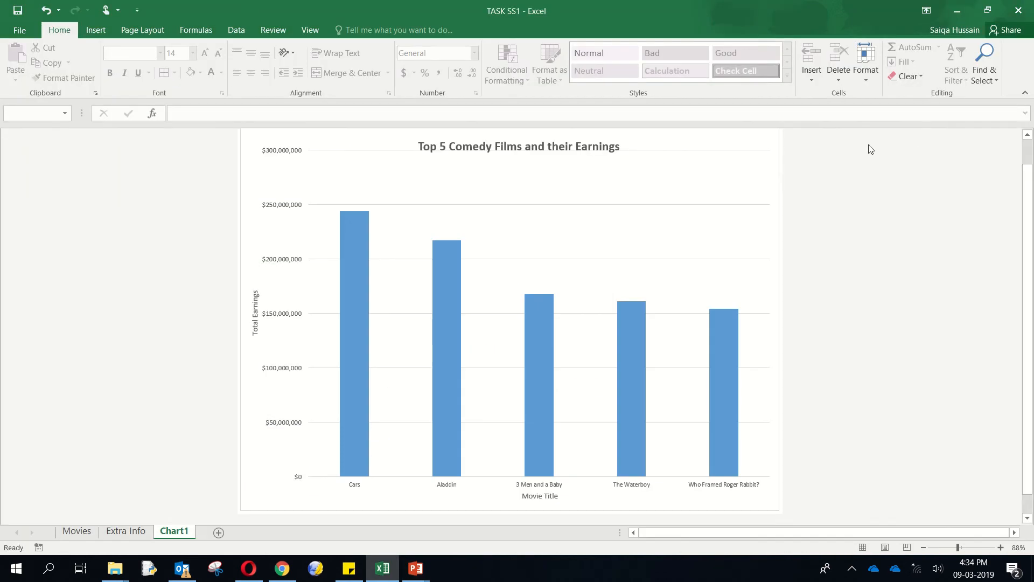
- Look through the chart's design, format and Format Chart Area options for a way to add a footer
left_click(264, 486)
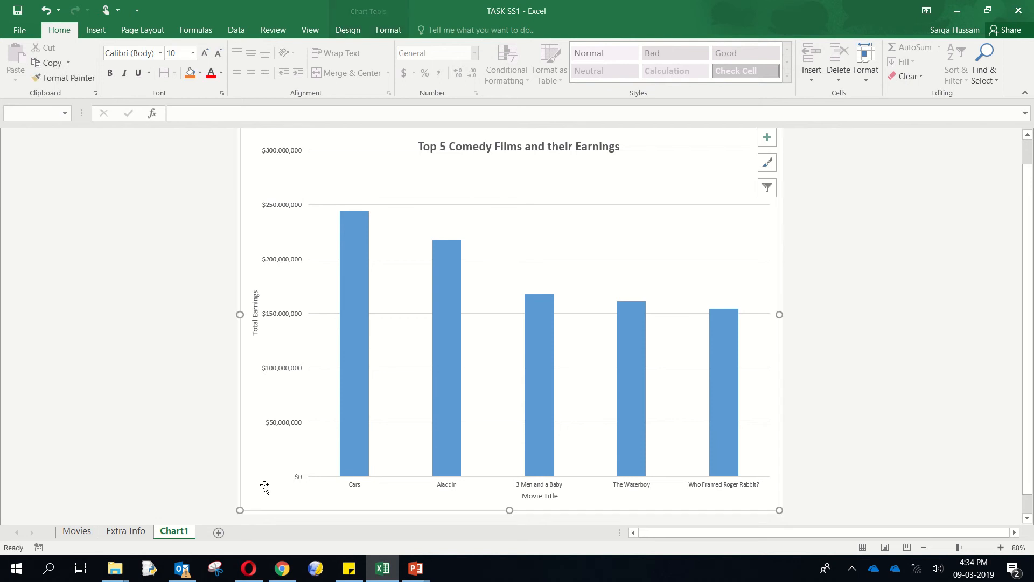
left_click(349, 28)
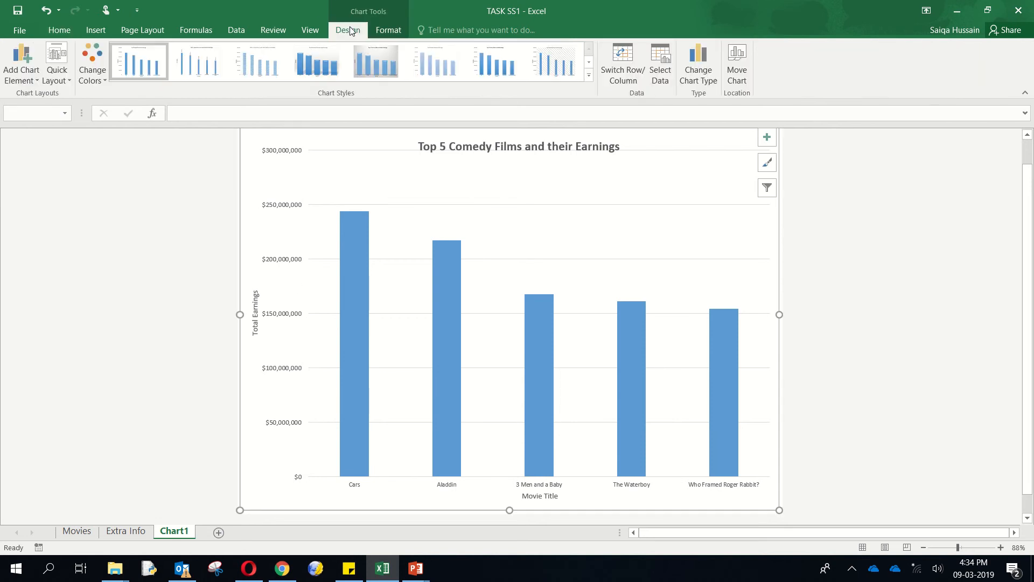
left_click(382, 30)
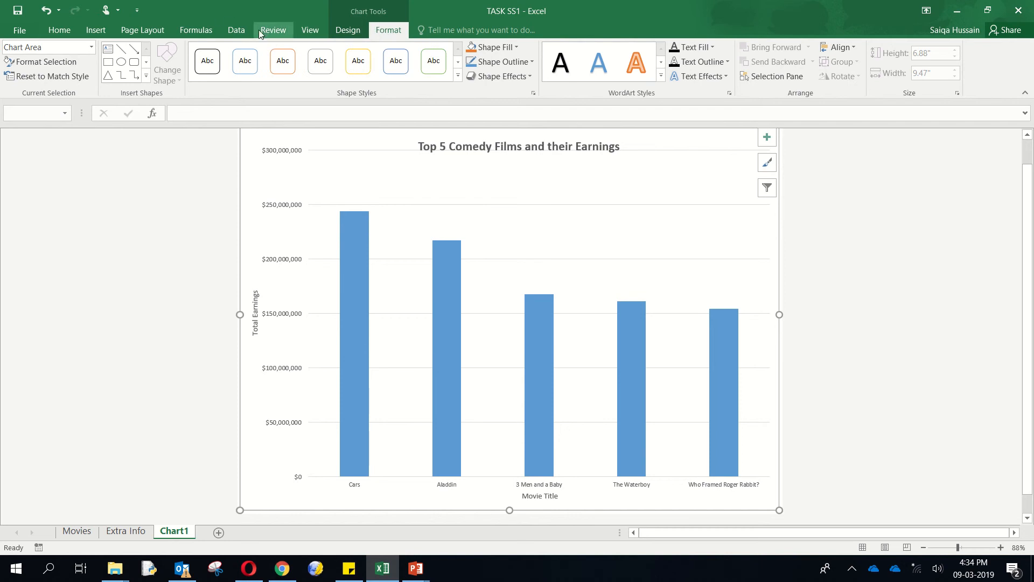
left_click(83, 32)
left_click(63, 31)
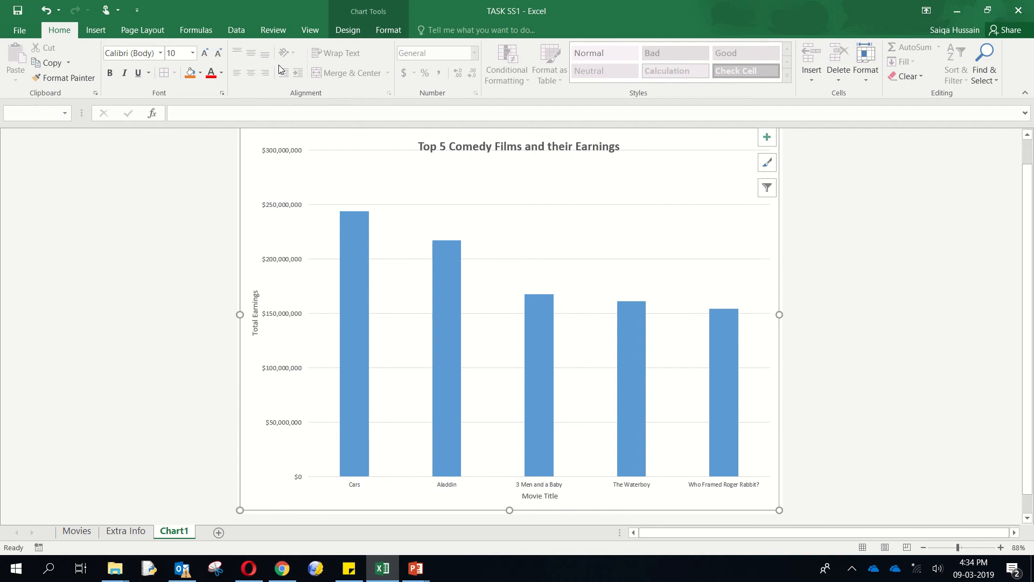
right_click(261, 487)
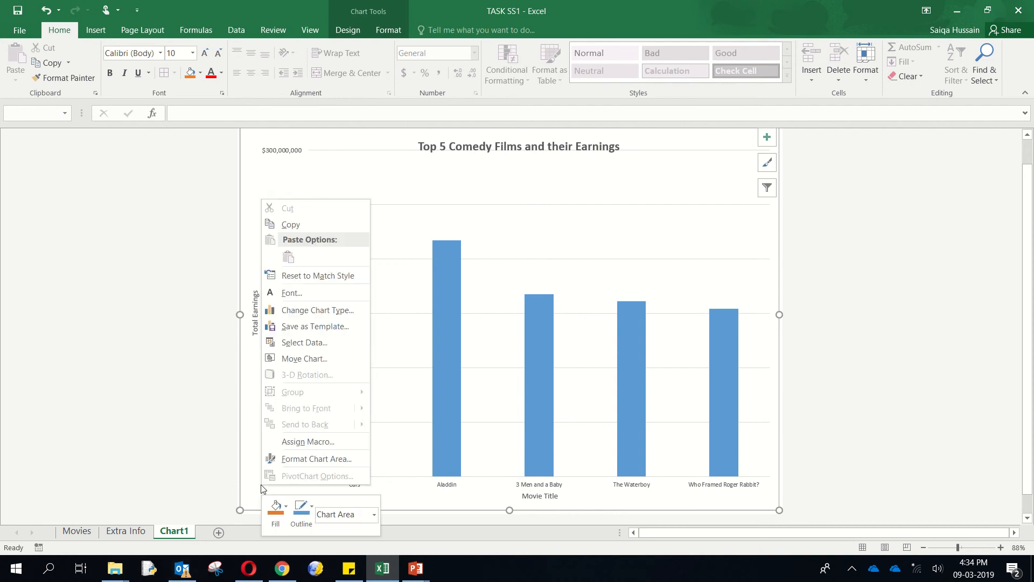
left_click(317, 460)
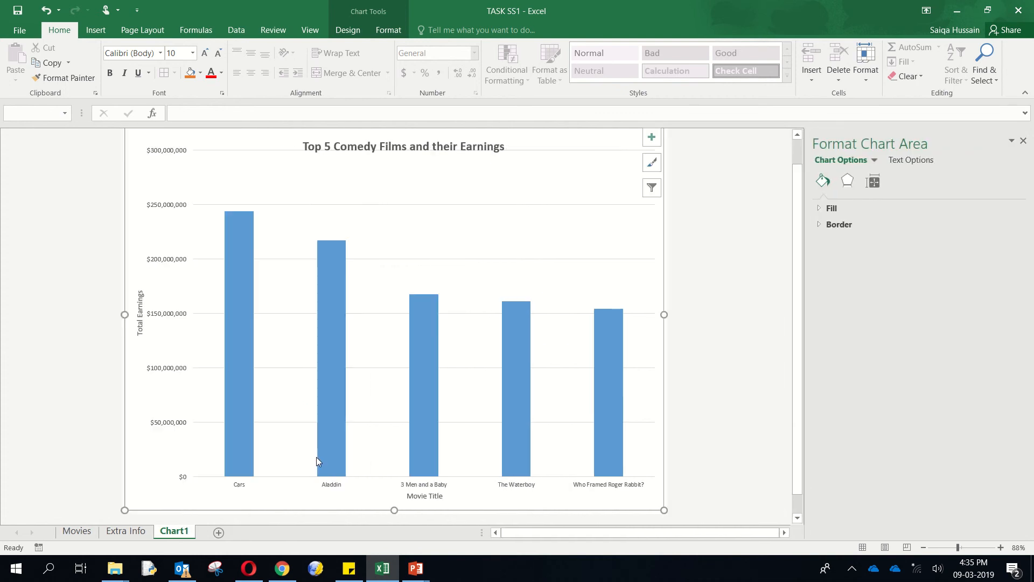
left_click(879, 186)
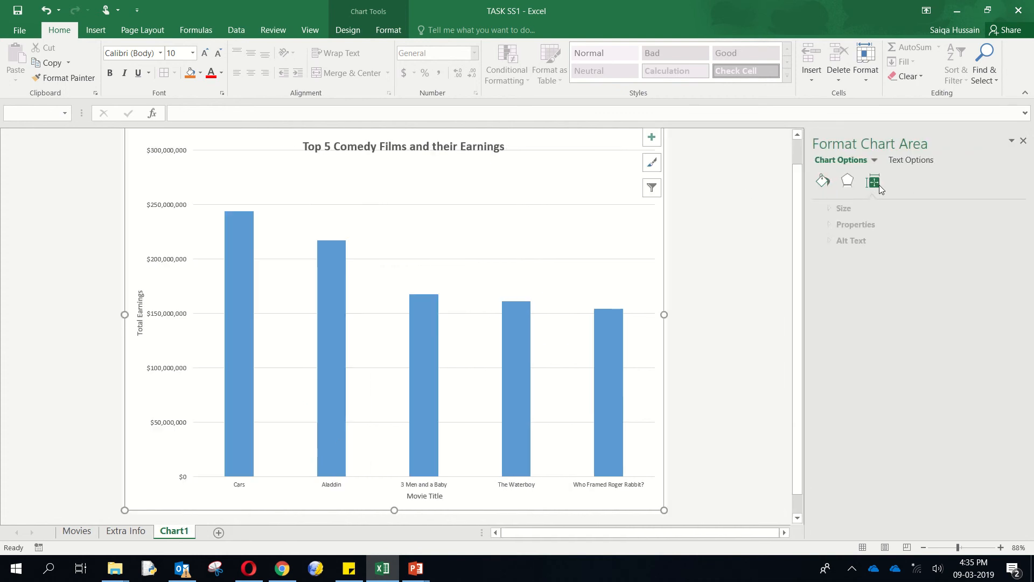
left_click(849, 182)
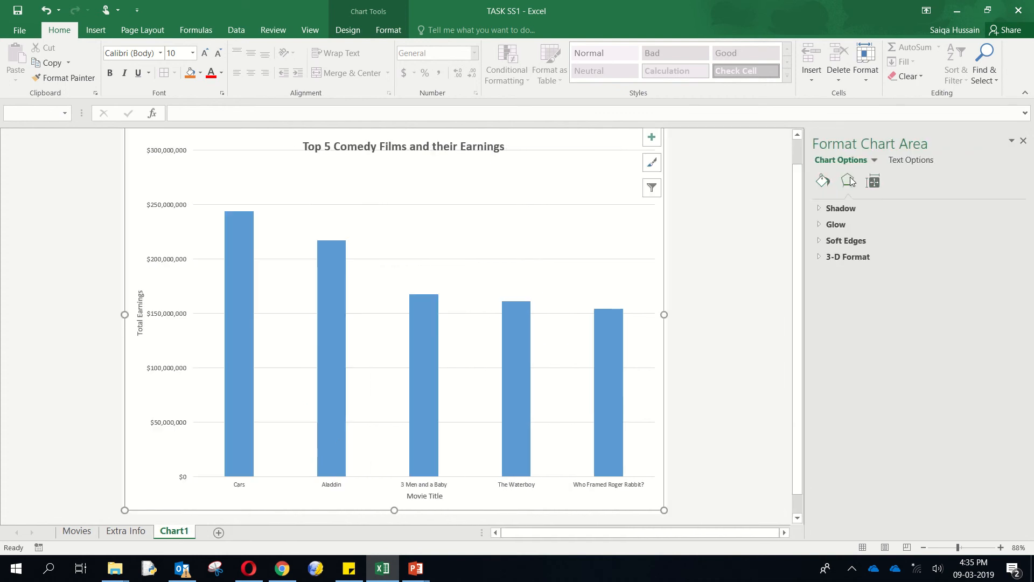
left_click(1023, 141)
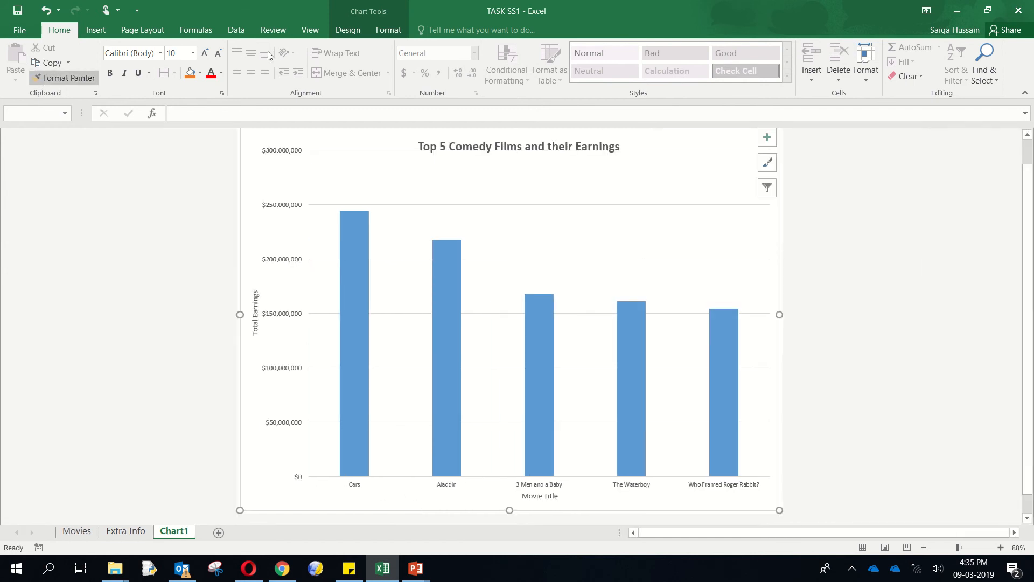
left_click(349, 31)
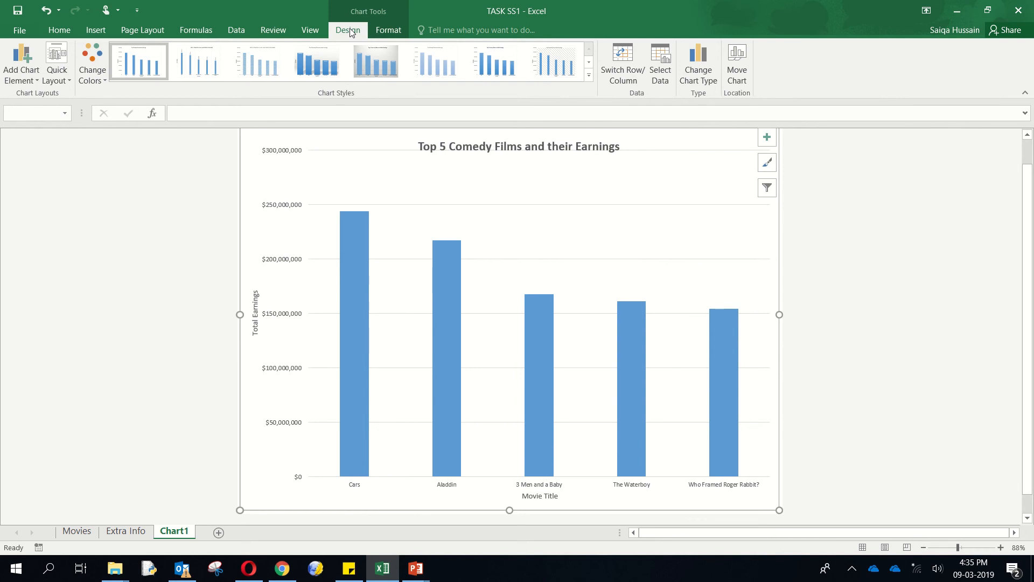
left_click(392, 31)
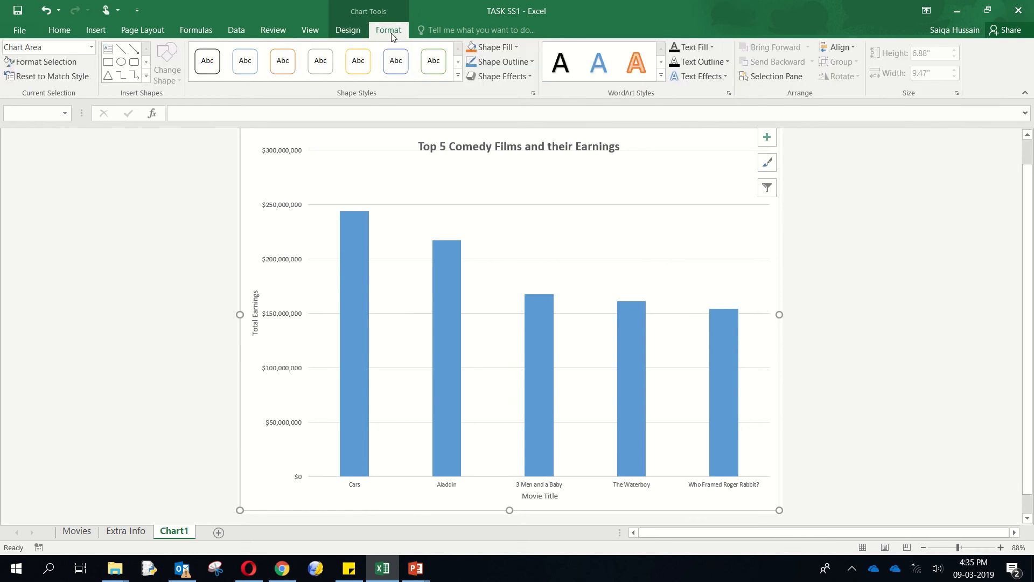
- Open the Yr 10 Practical Question Paper T2 PDF in Acrobat Reader, read the Task SS2 footer requirement, and return to the chart
left_click(102, 577)
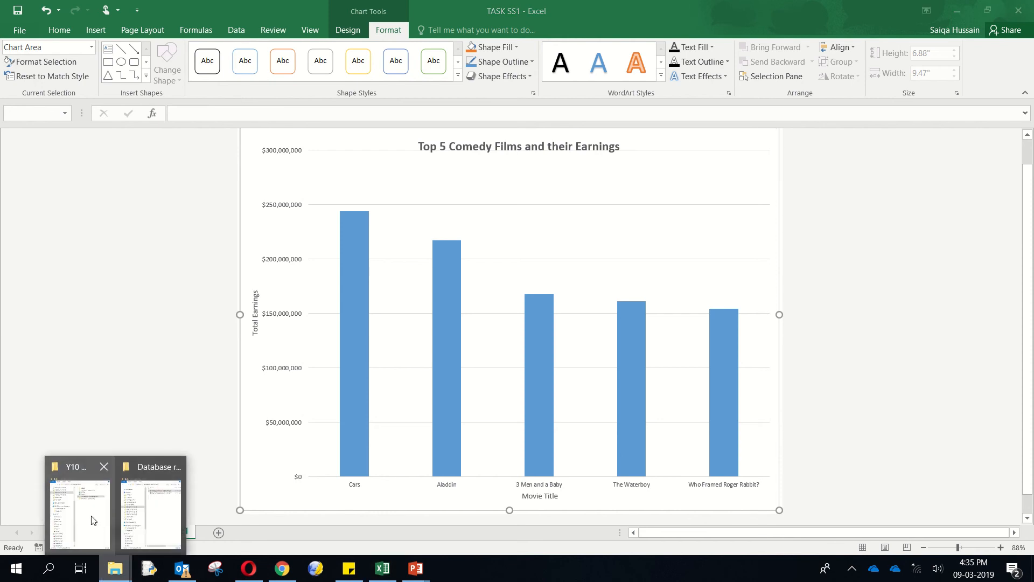
left_click(79, 485)
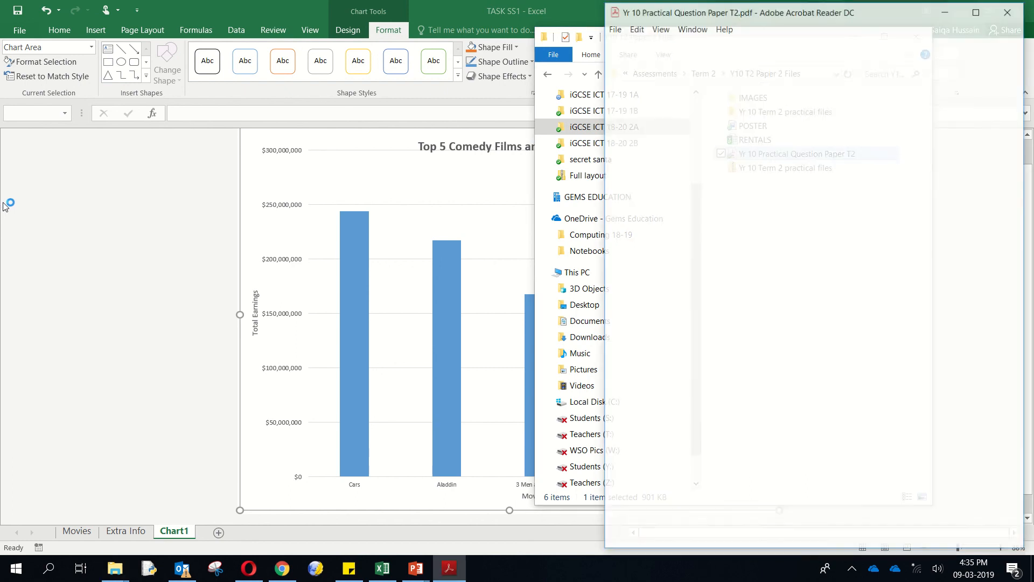
left_click(977, 10)
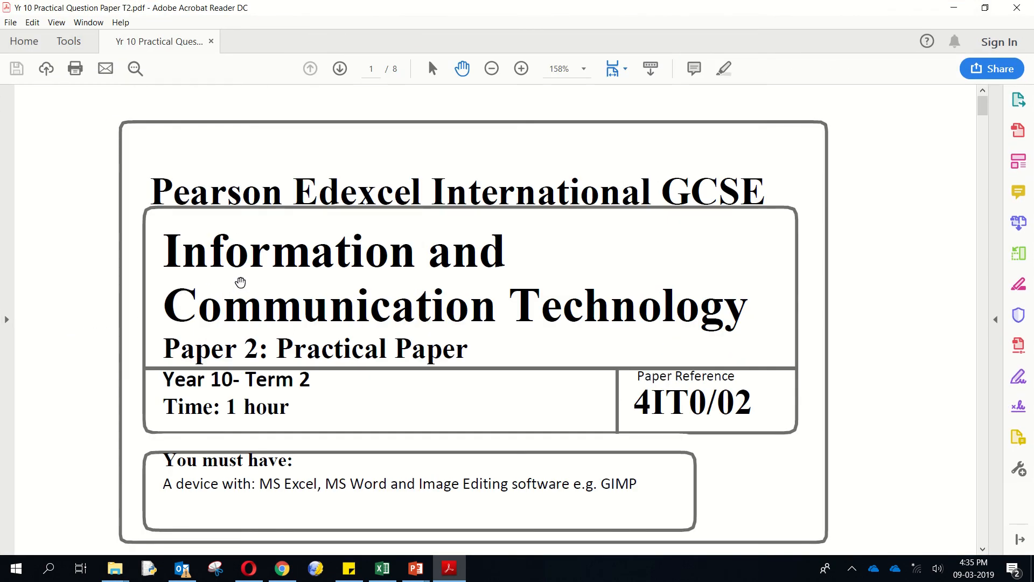
scroll(238, 277, "down", 15)
scroll(252, 285, "down", 10)
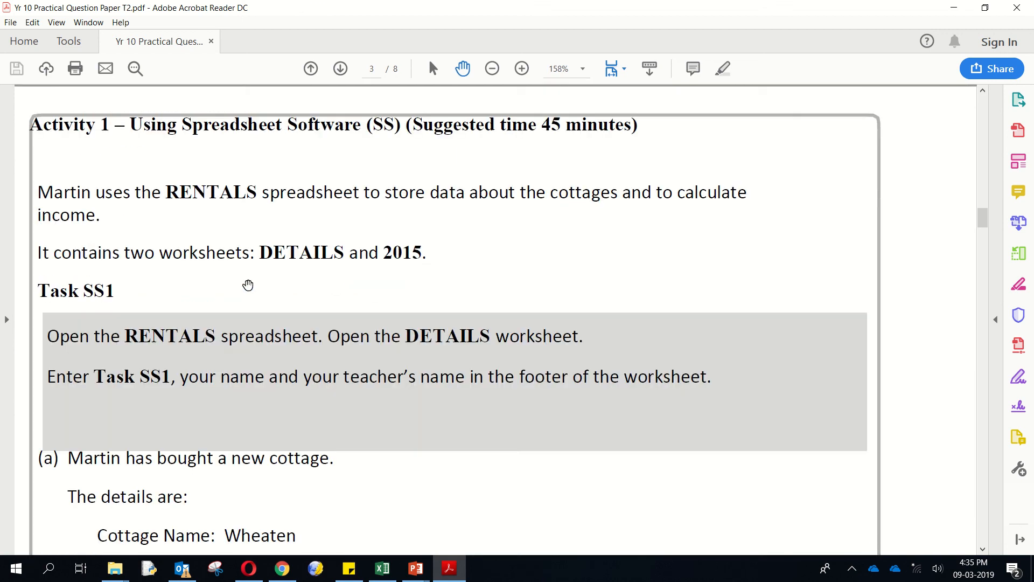
scroll(251, 286, "down", 8)
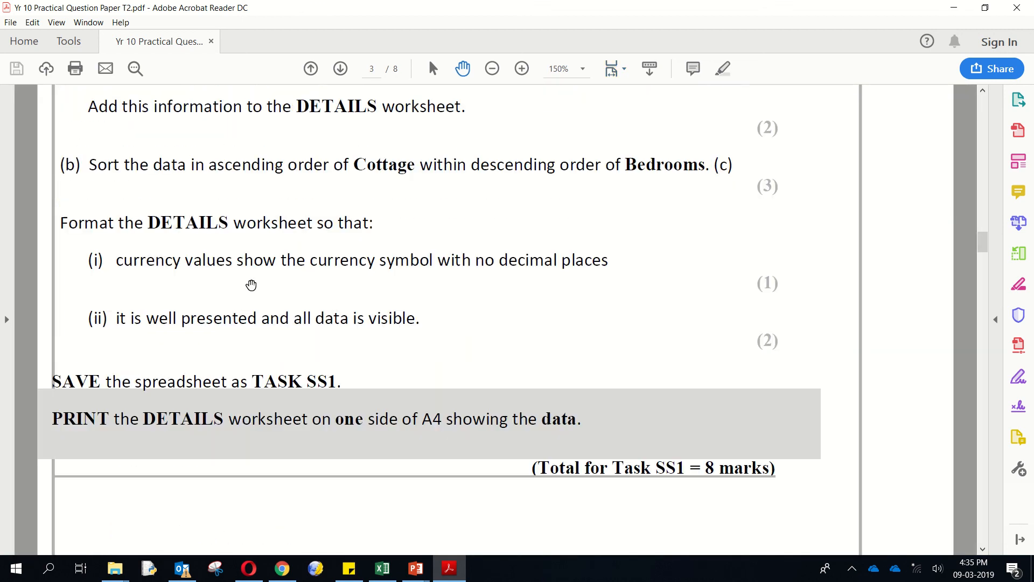
scroll(251, 285, "down", 12)
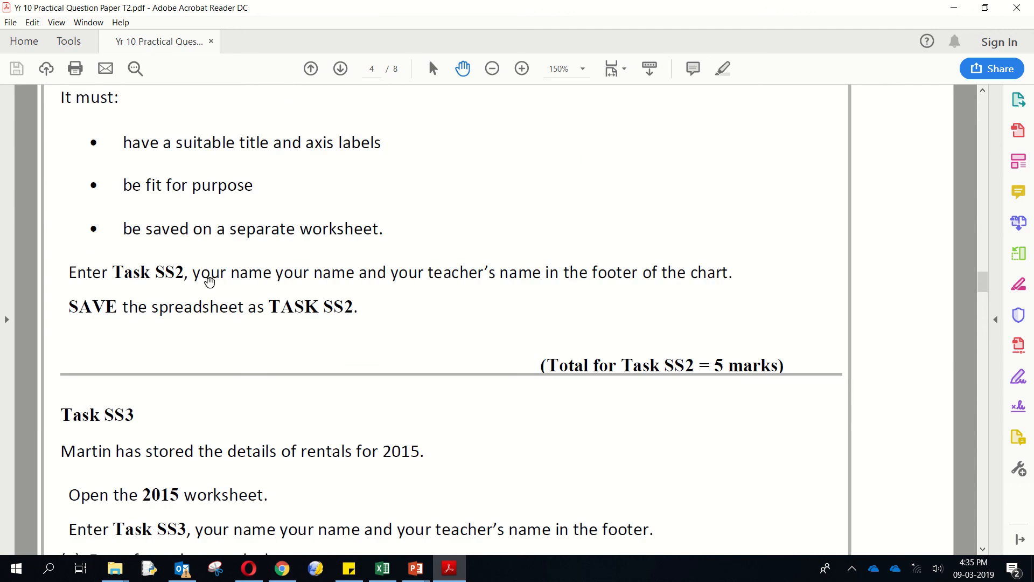
left_click(1017, 8)
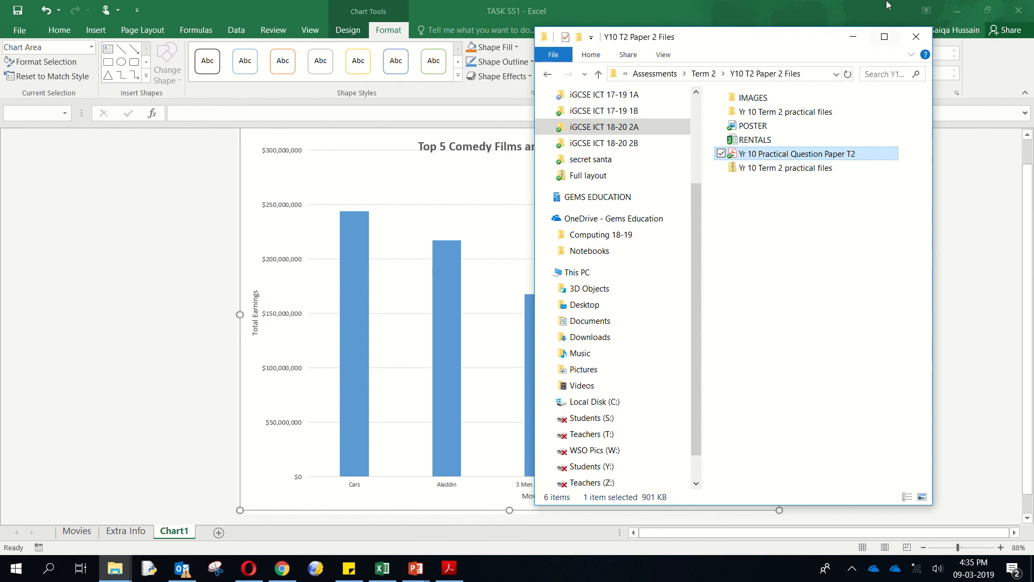
left_click(853, 37)
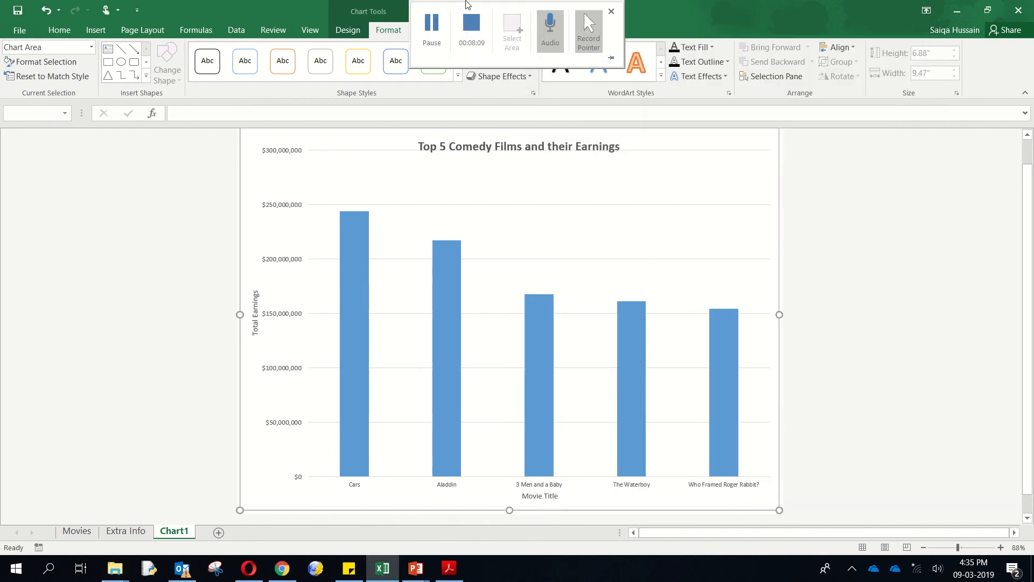
left_click(434, 31)
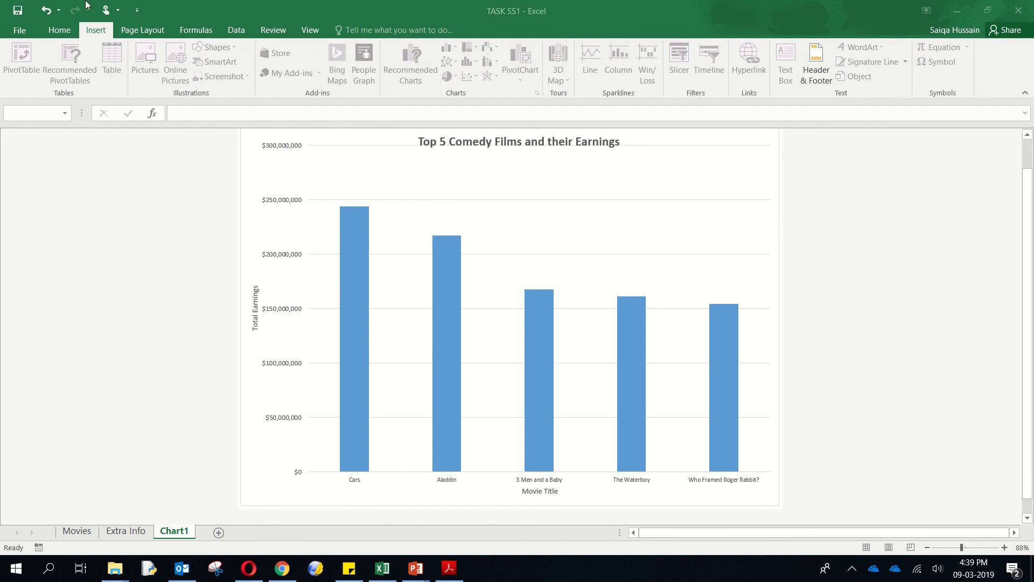
- Add the student's name and the teacher's name after TASK SS2 in the center section of the Chart1 footer, separated by hyphens
left_click(820, 70)
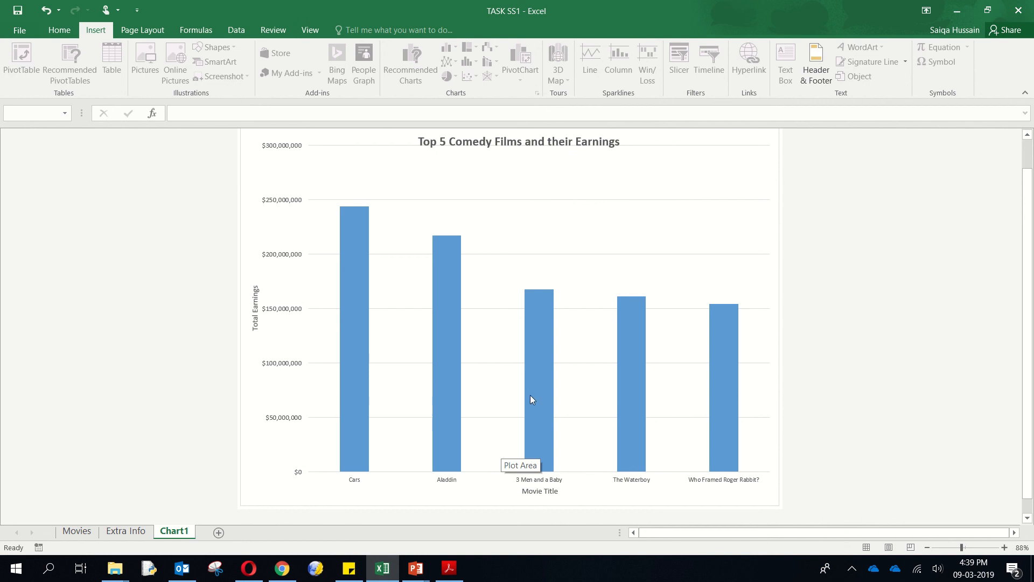
left_click(819, 55)
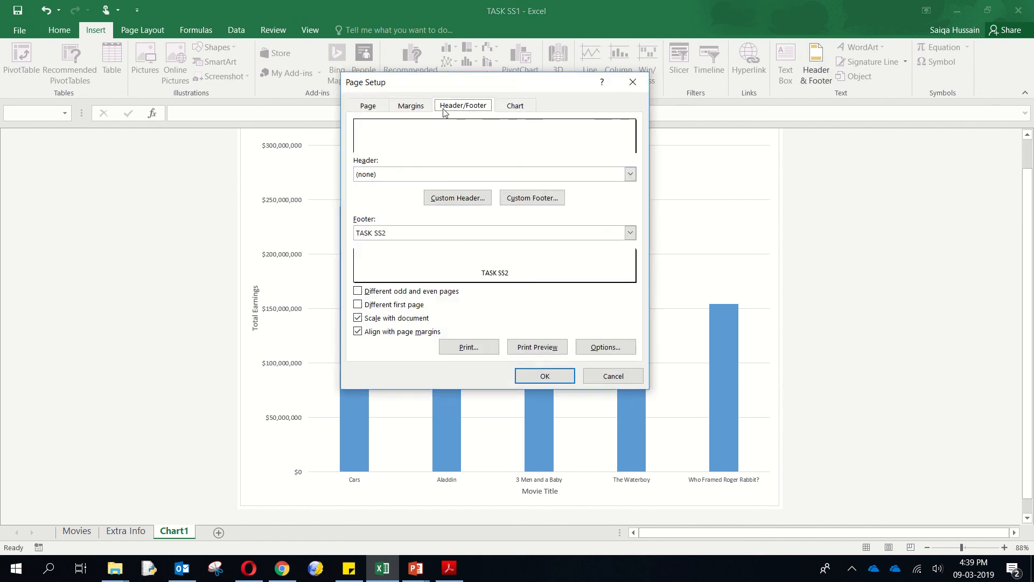
left_click(541, 201)
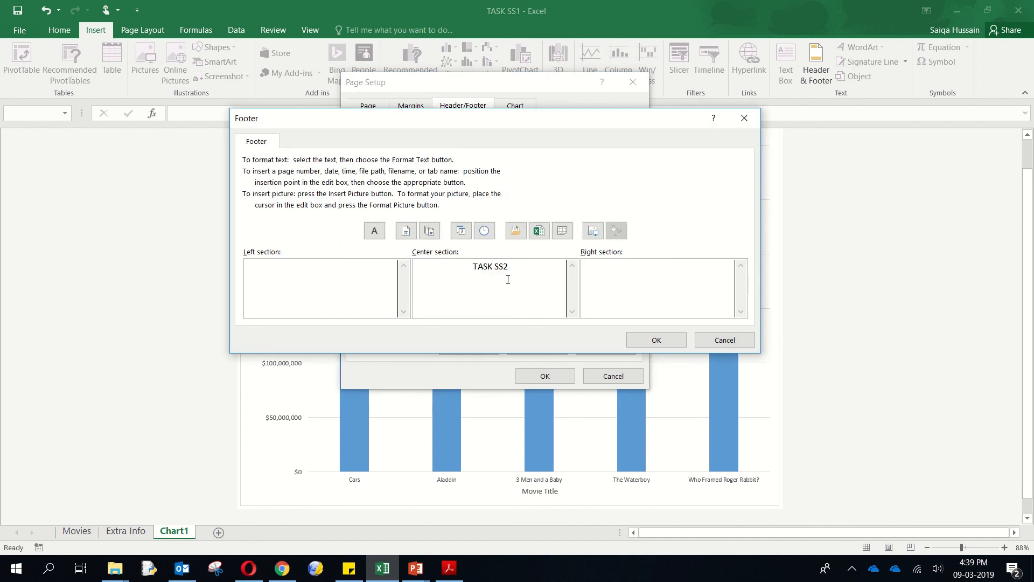
left_click_drag(508, 267, 470, 273)
left_click(519, 266)
type("- Saiqa - Mrs Hussain")
left_click(657, 340)
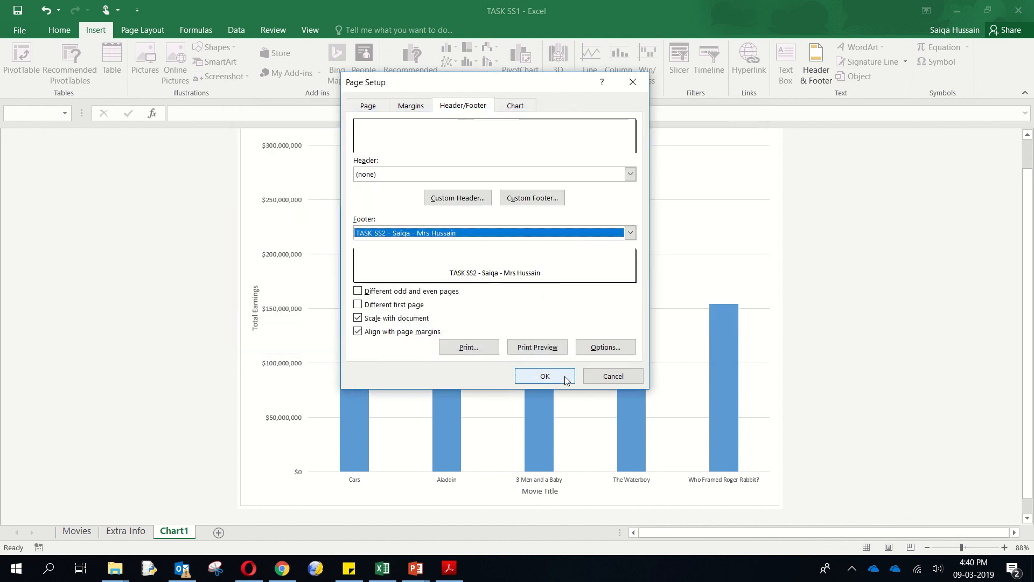
left_click(563, 376)
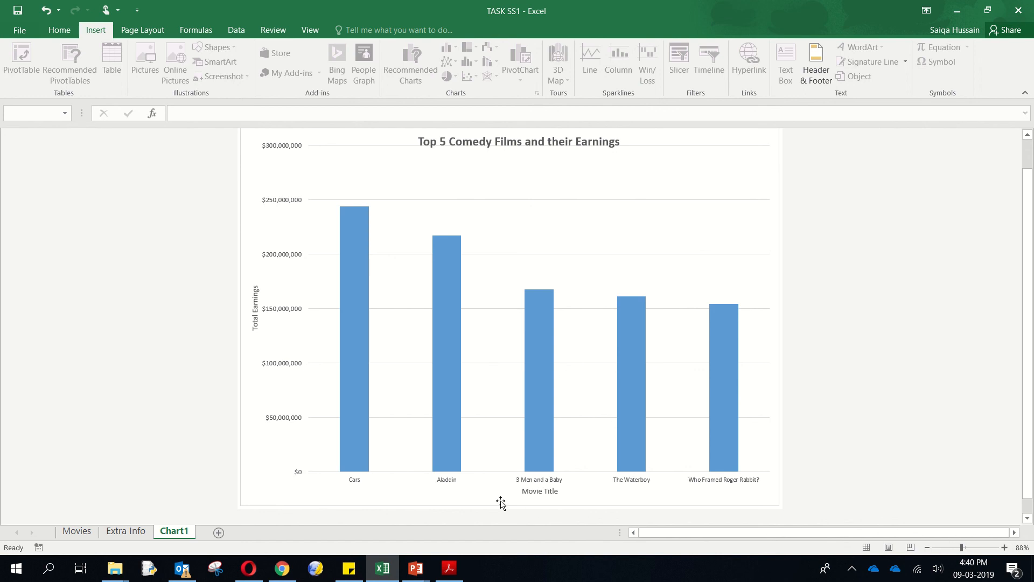
- Check the footer at the end of the Chart1 page in the print preview and return to the sheet
left_click(19, 30)
left_click(28, 173)
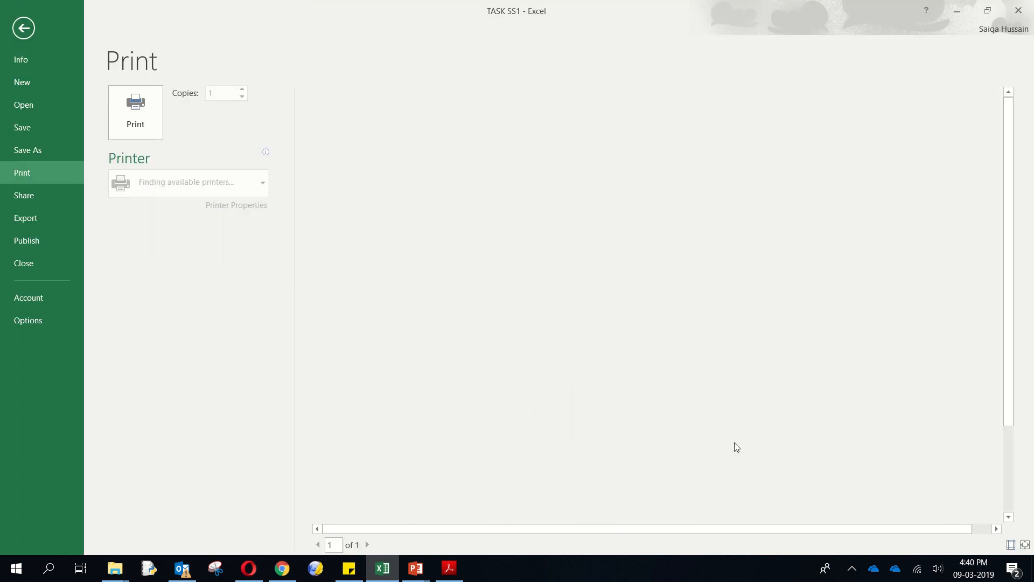
scroll(736, 444, "down", 2)
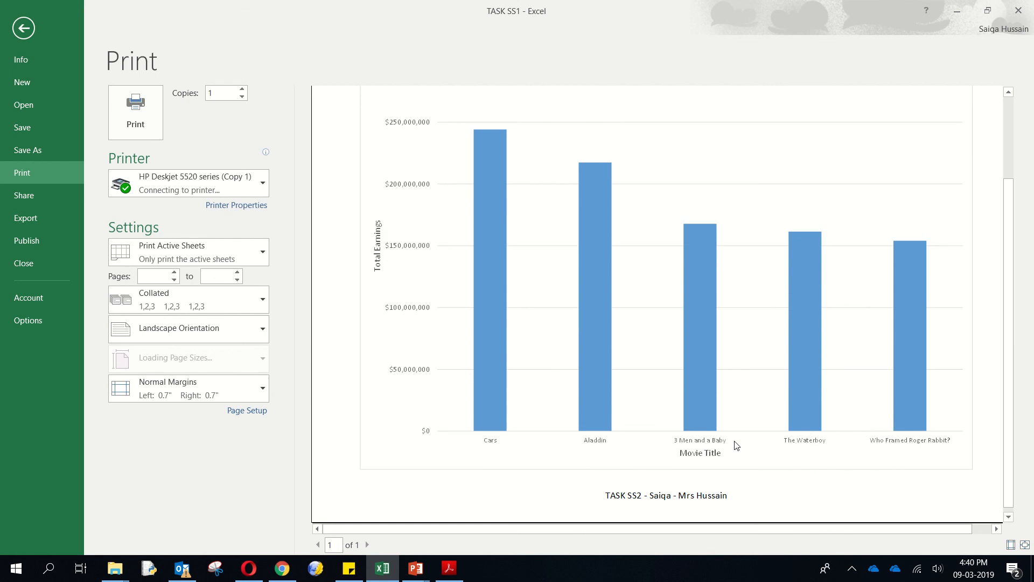
left_click(24, 28)
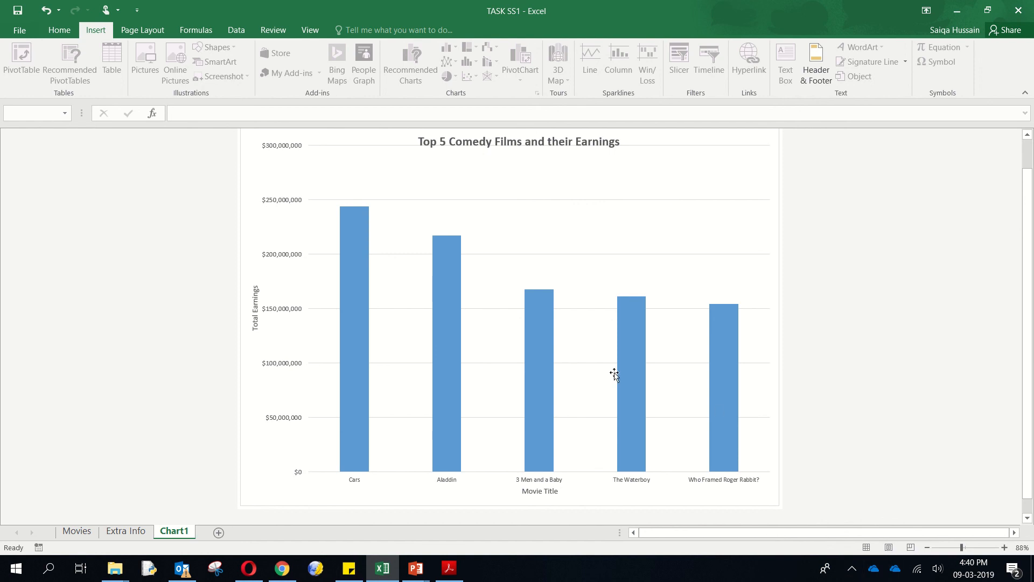
mouse_move(1, 3)
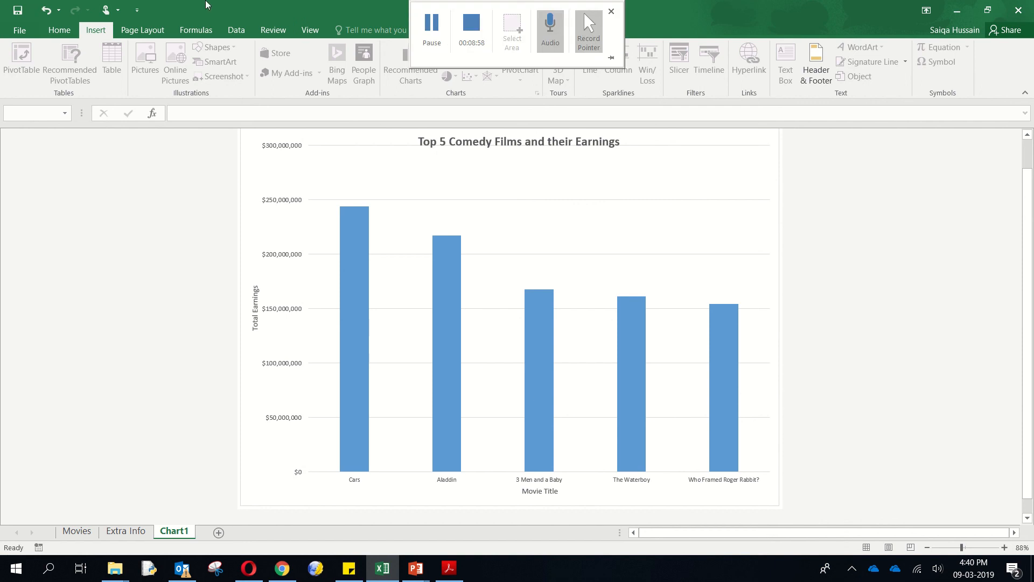